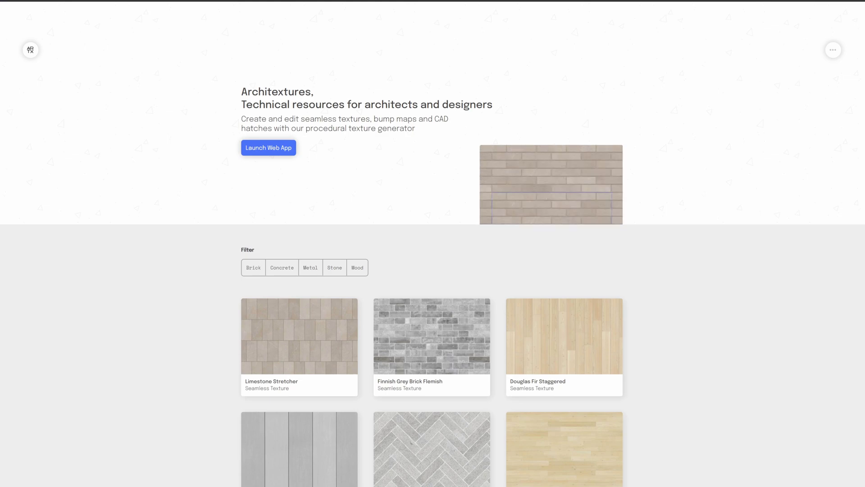
# Browse the seamless texture gallery, filtering it by metal, stone, wood and brick.
pyautogui.scroll(-6, 207, 117)
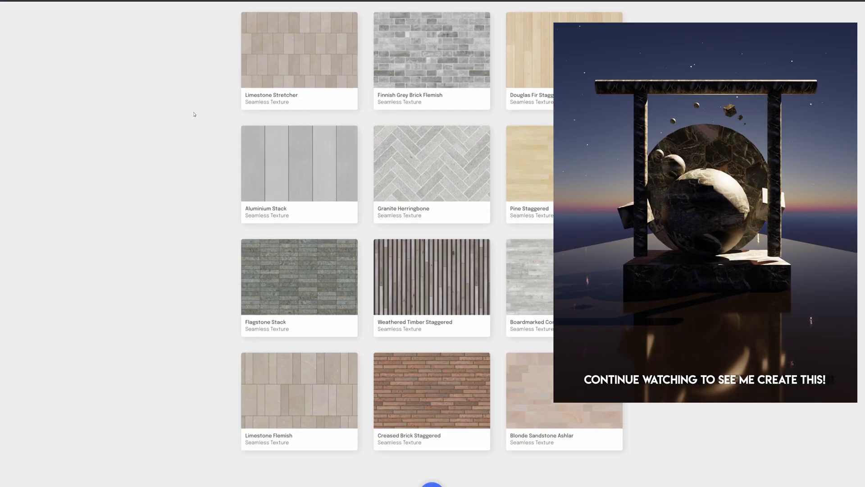
pyautogui.scroll(-3, 288, 280)
pyautogui.scroll(5, 408, 289)
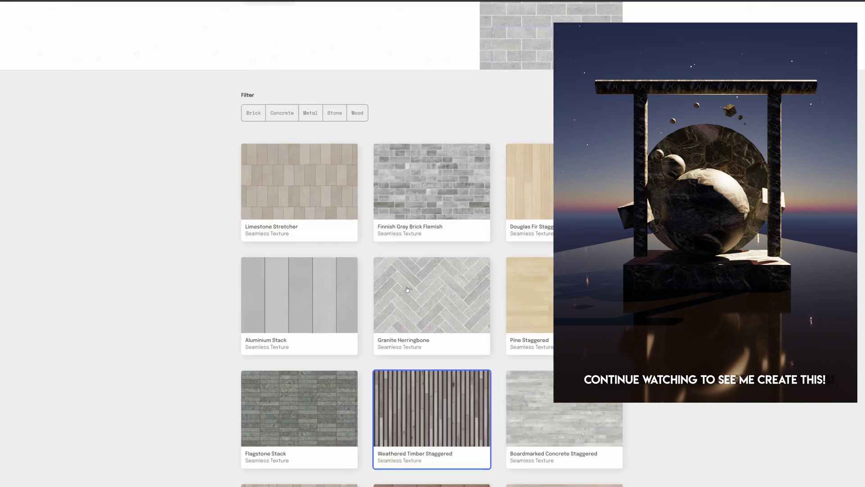
pyautogui.scroll(3, 407, 290)
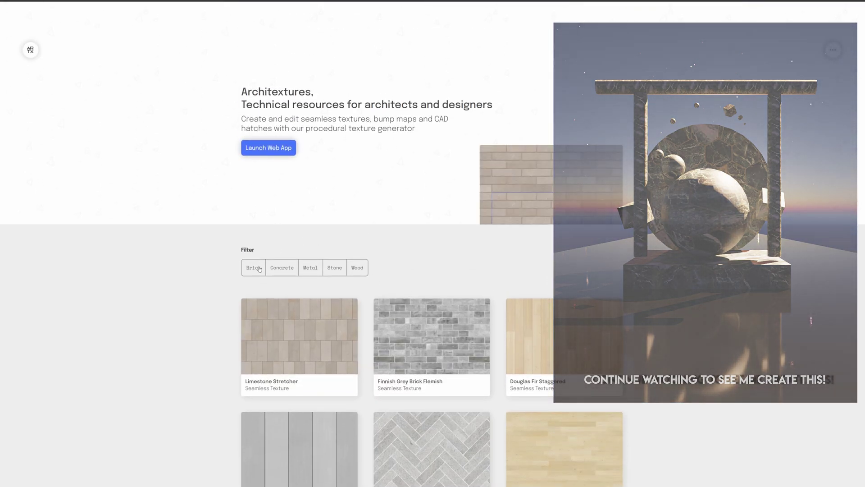
pyautogui.click(310, 268)
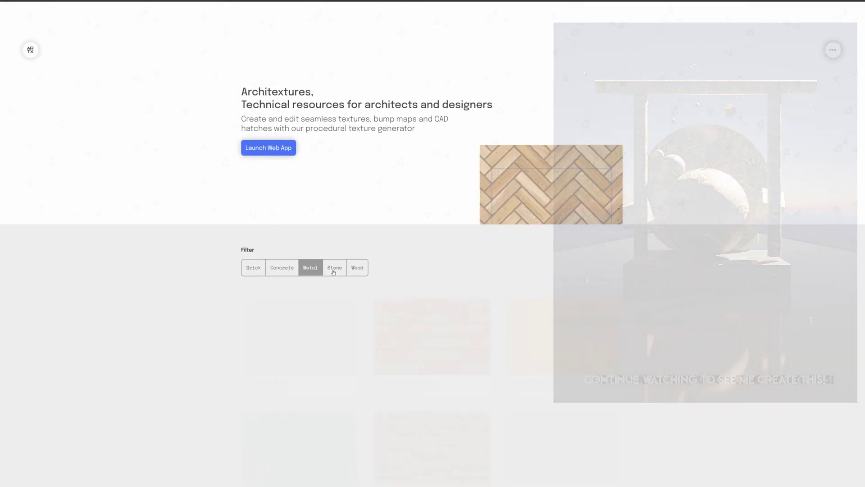
pyautogui.click(334, 268)
pyautogui.click(357, 268)
pyautogui.scroll(-3, 358, 266)
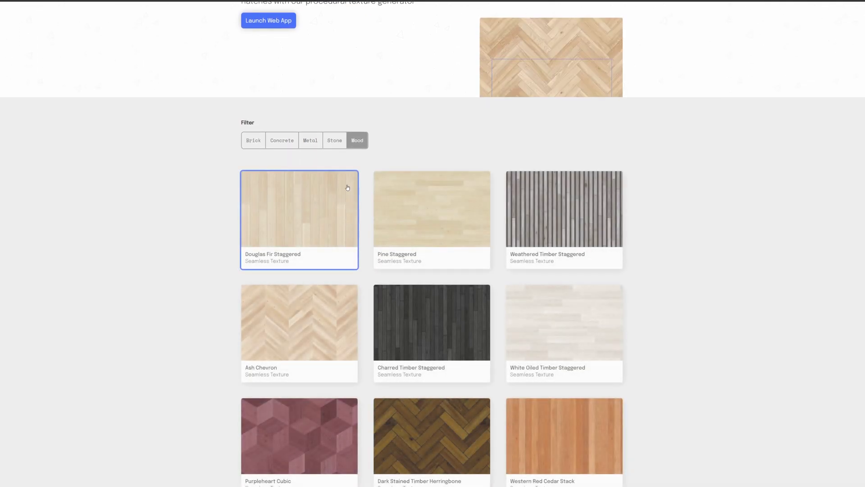
pyautogui.click(260, 142)
pyautogui.scroll(3, 288, 180)
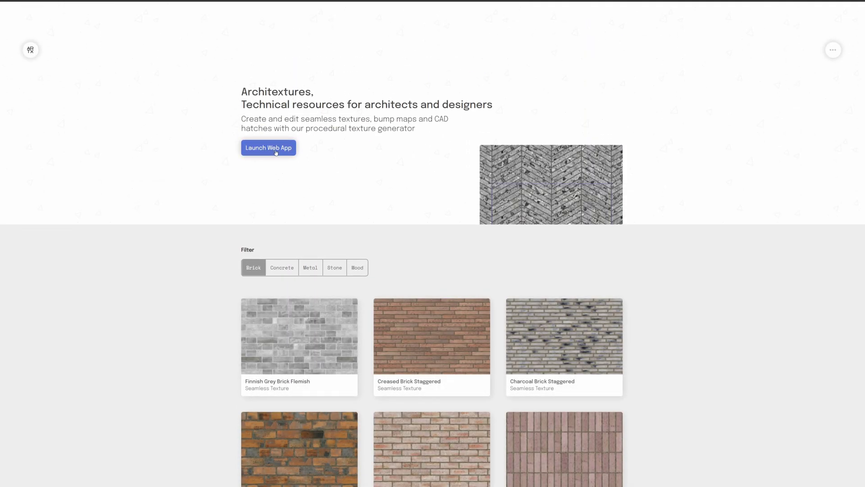
pyautogui.scroll(-13, 341, 187)
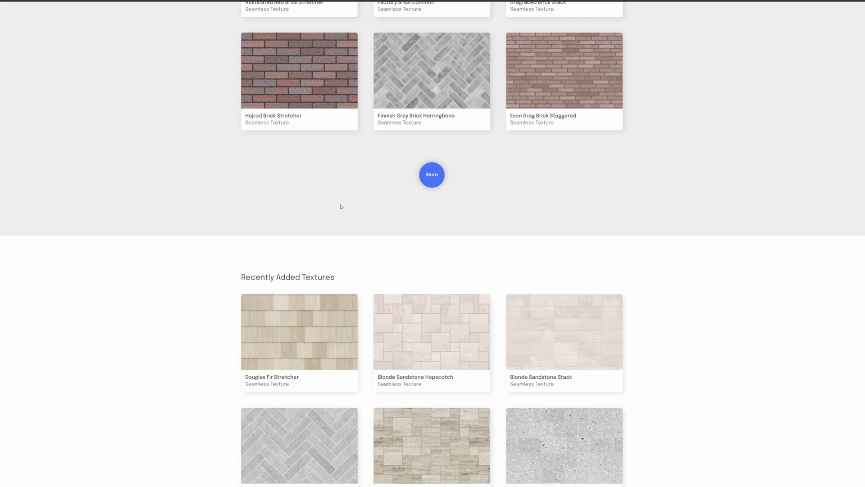
pyautogui.scroll(-5, 341, 206)
pyautogui.scroll(18, 400, 228)
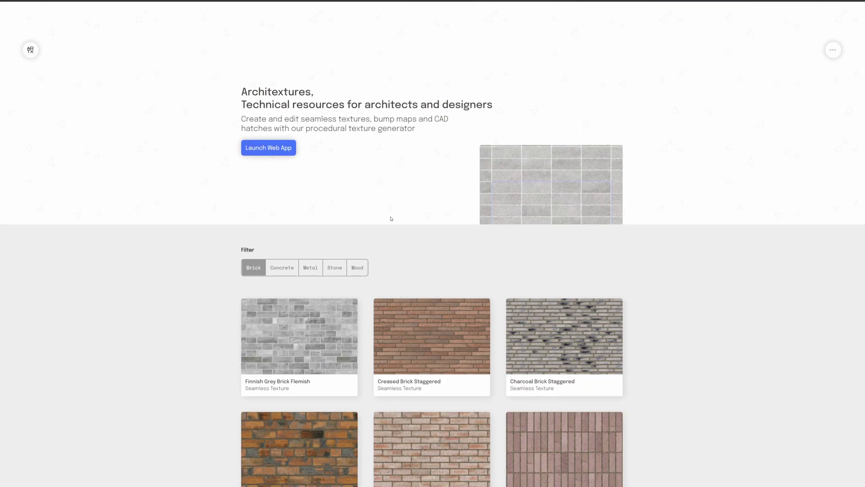
# Launch the texture generator web app and set the texture's pattern to Basketweave.
pyautogui.click(279, 151)
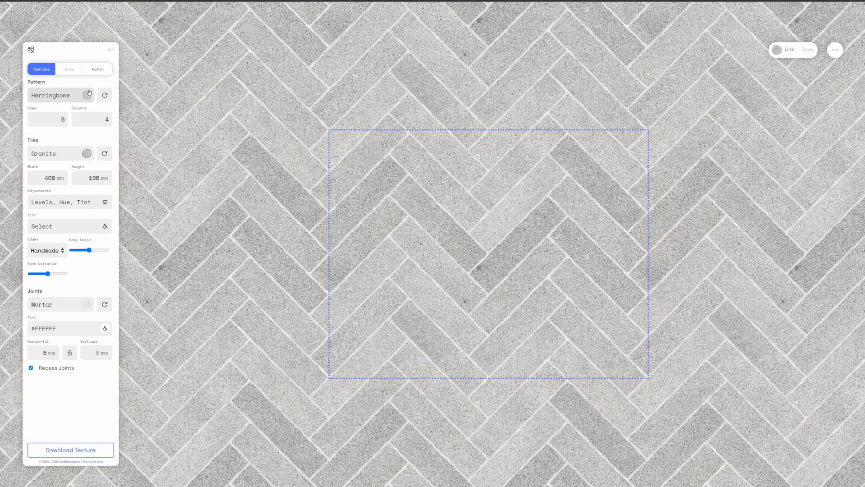
pyautogui.click(87, 96)
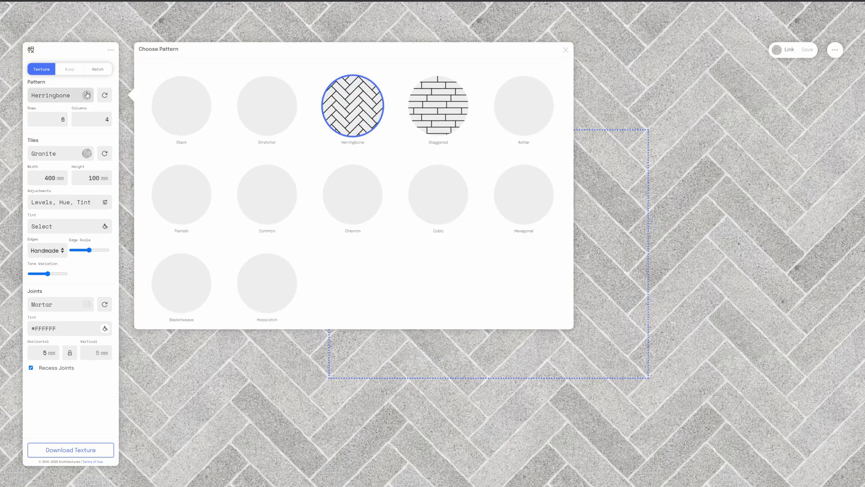
pyautogui.click(87, 95)
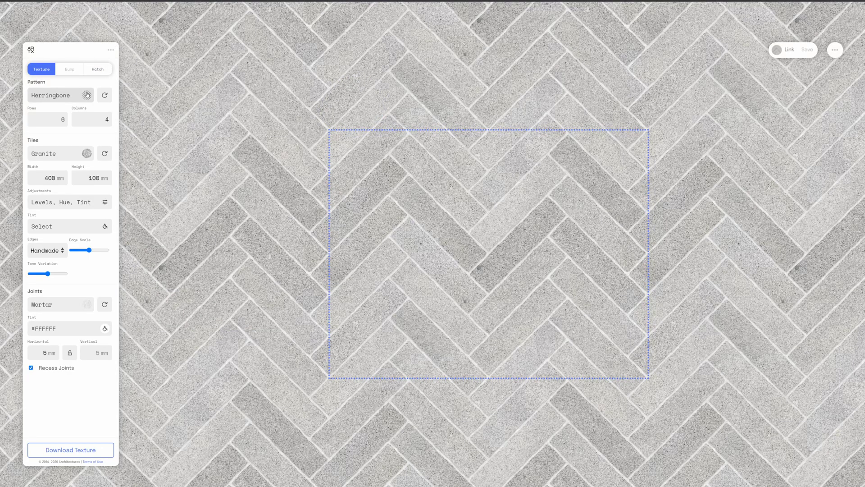
pyautogui.click(71, 97)
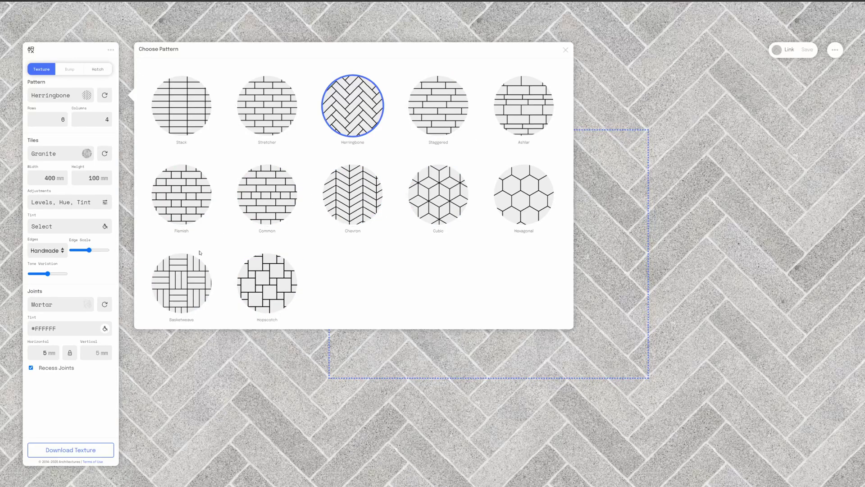
pyautogui.click(192, 280)
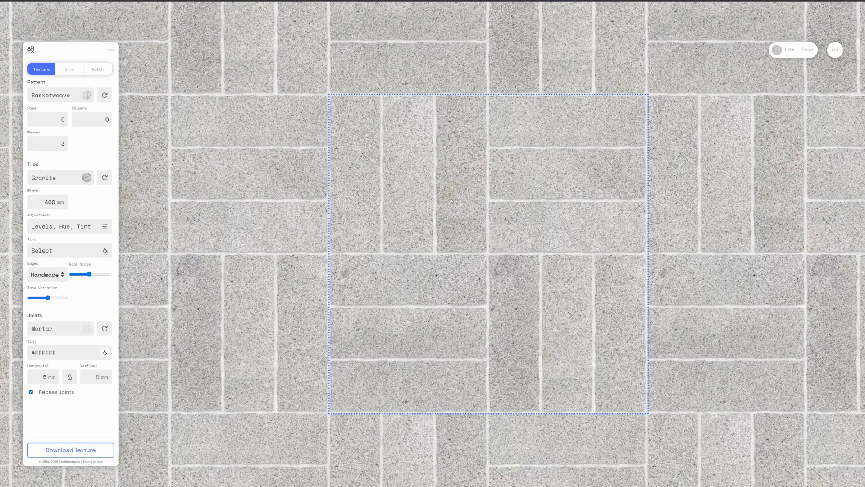
# Try Pink Granite as the tile material, replace it with Pine, and set the tile width to 200 mm.
pyautogui.click(76, 177)
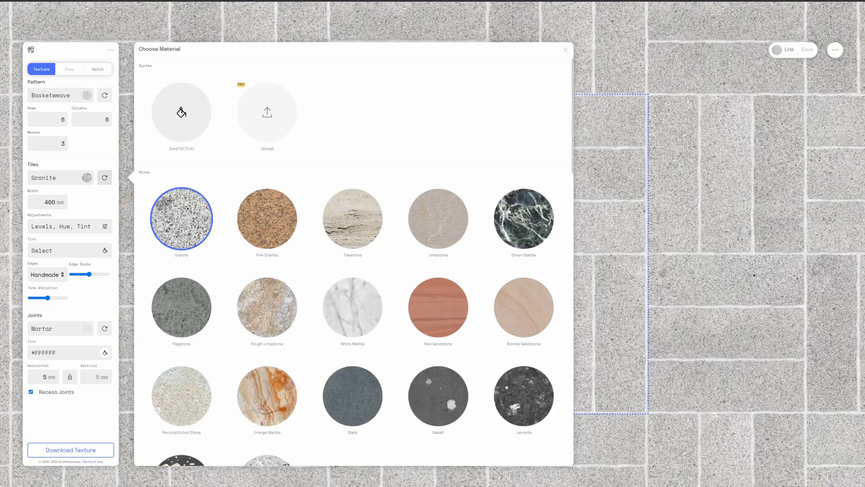
pyautogui.click(265, 210)
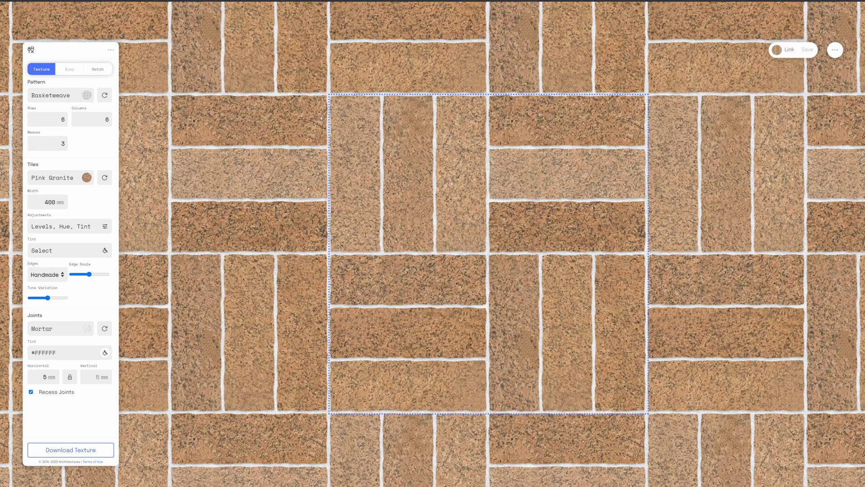
pyautogui.click(76, 178)
pyautogui.scroll(-6, 311, 291)
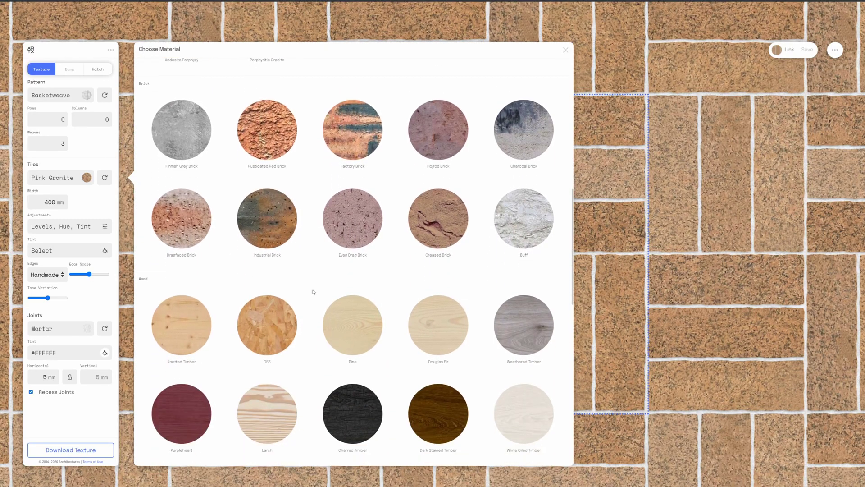
pyautogui.scroll(-2, 311, 290)
pyautogui.click(353, 185)
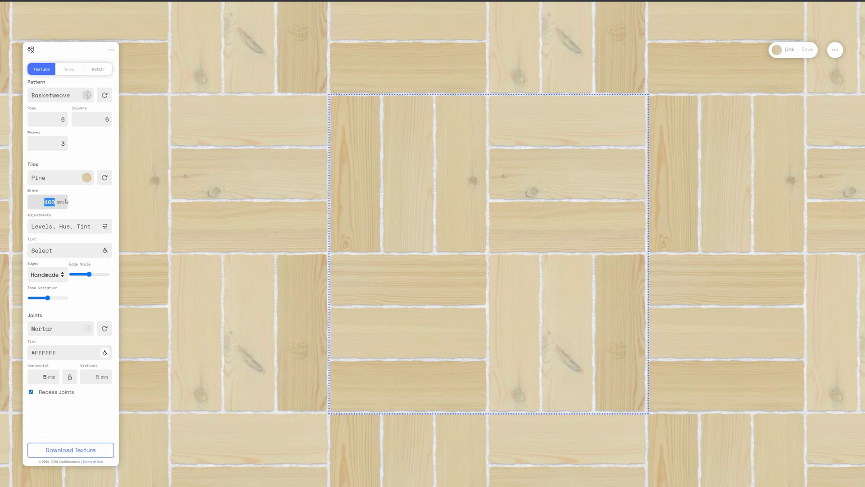
pyautogui.press('Return')
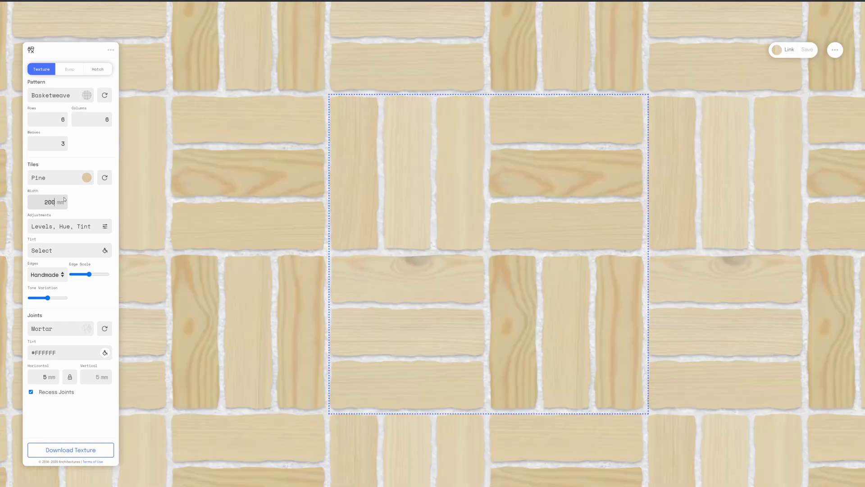
# Try a different brightness in the tile adjustments and reset it.
pyautogui.click(104, 227)
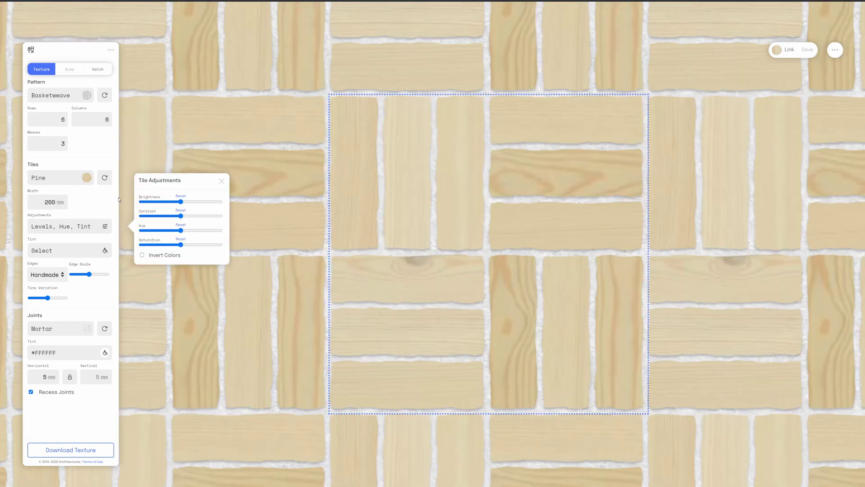
pyautogui.moveTo(180, 202); pyautogui.dragTo(188, 231)
pyautogui.click(180, 196)
# Tint the tiles red with the colour #f31c1c.
pyautogui.click(68, 250)
pyautogui.moveTo(179, 228)
pyautogui.mouseDown()
pyautogui.moveTo(193, 211)
pyautogui.moveTo(201, 243)
pyautogui.moveTo(202, 206)
pyautogui.mouseUp()
pyautogui.click(196, 291)
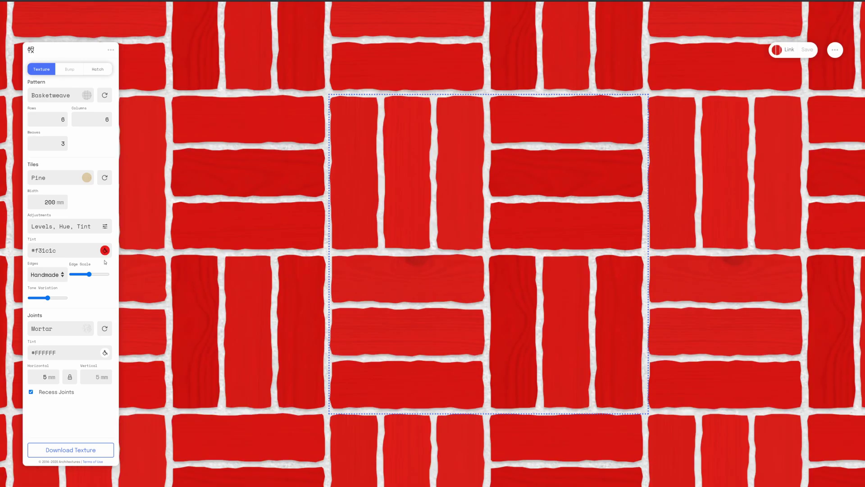
# Set the tile tint to the near-white colour #fafafa.
pyautogui.click(105, 250)
pyautogui.click(134, 202)
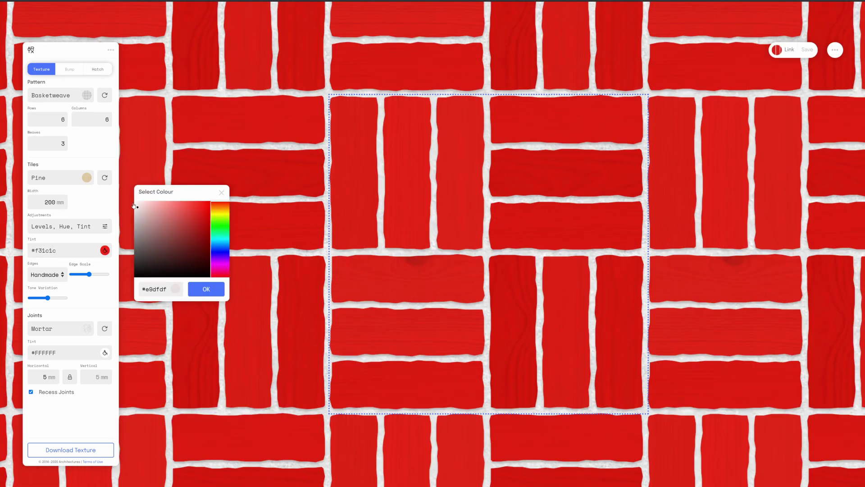
pyautogui.click(194, 293)
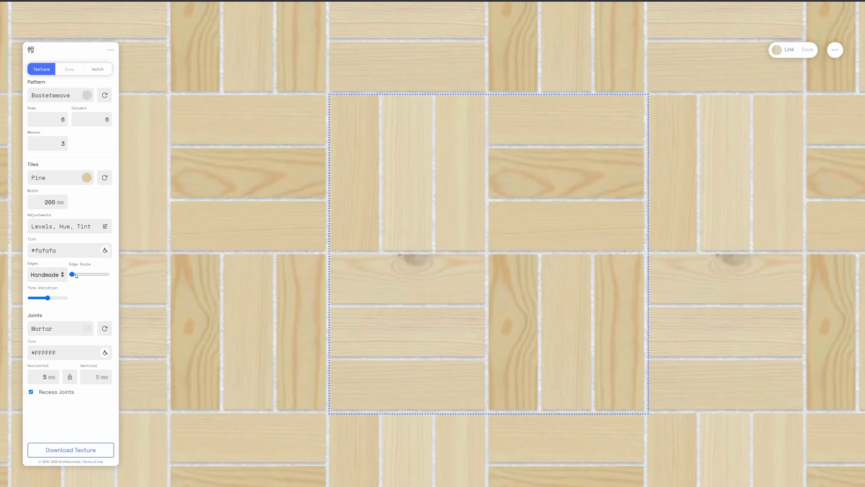
# Vary the tiles' edge scale and try the Fine and Rough edge styles.
pyautogui.moveTo(72, 275); pyautogui.dragTo(104, 274)
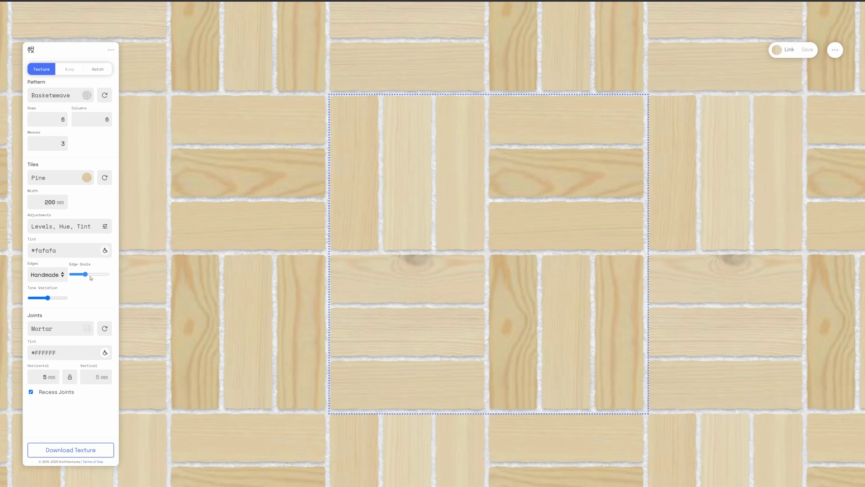
pyautogui.click(59, 279)
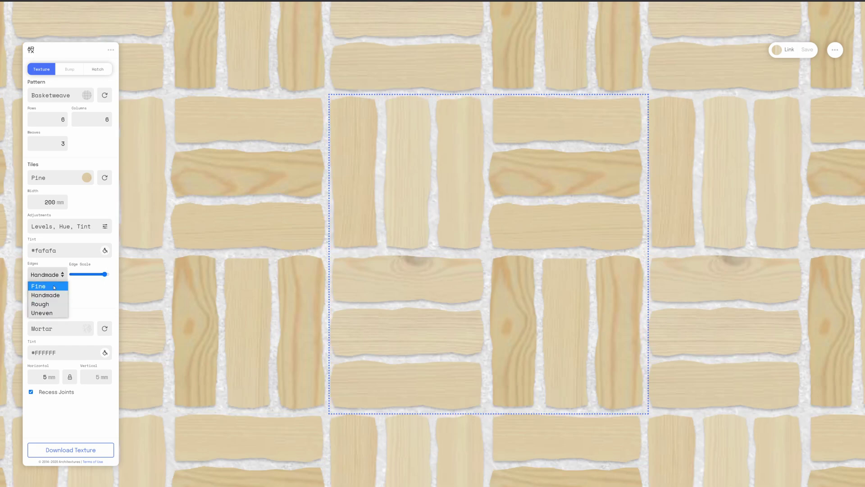
pyautogui.click(57, 286)
pyautogui.moveTo(100, 278)
pyautogui.mouseDown()
pyautogui.moveTo(82, 274)
pyautogui.moveTo(92, 275)
pyautogui.mouseUp()
pyautogui.click(49, 276)
pyautogui.click(43, 303)
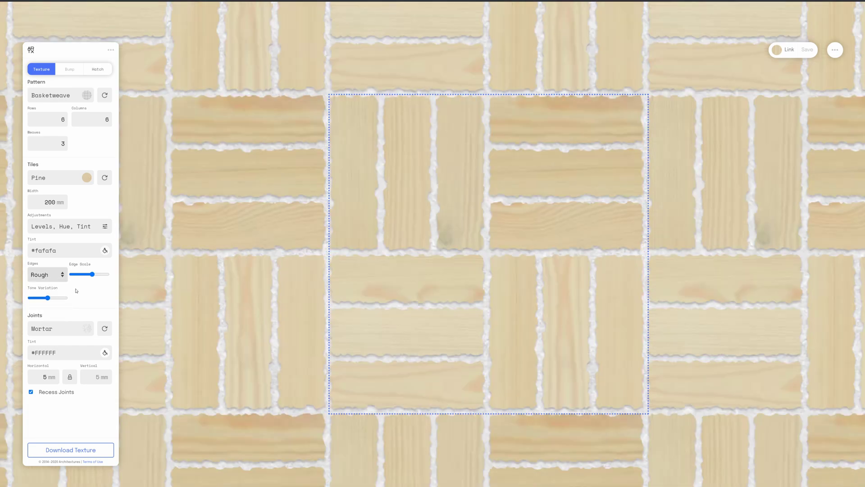
# Try the Uneven edge style with a lower edge scale, and return the tile edges to Handmade.
pyautogui.click(55, 275)
pyautogui.click(47, 313)
pyautogui.moveTo(92, 275); pyautogui.dragTo(78, 275)
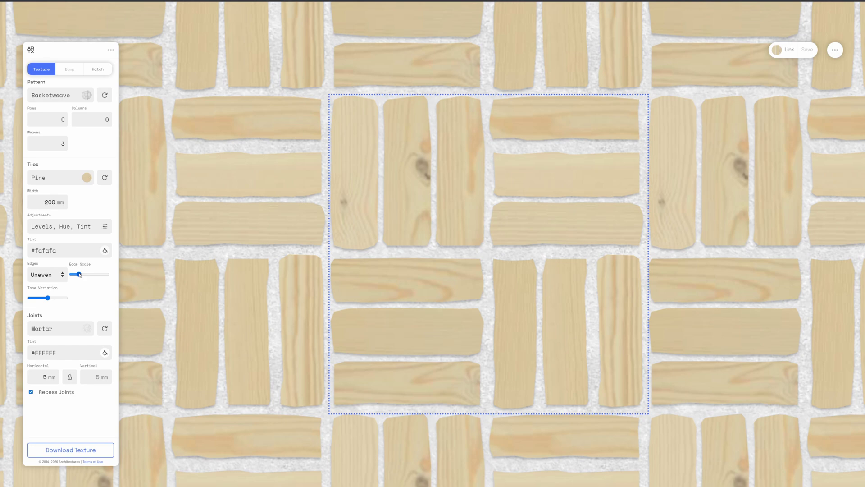
pyautogui.click(47, 275)
pyautogui.click(47, 295)
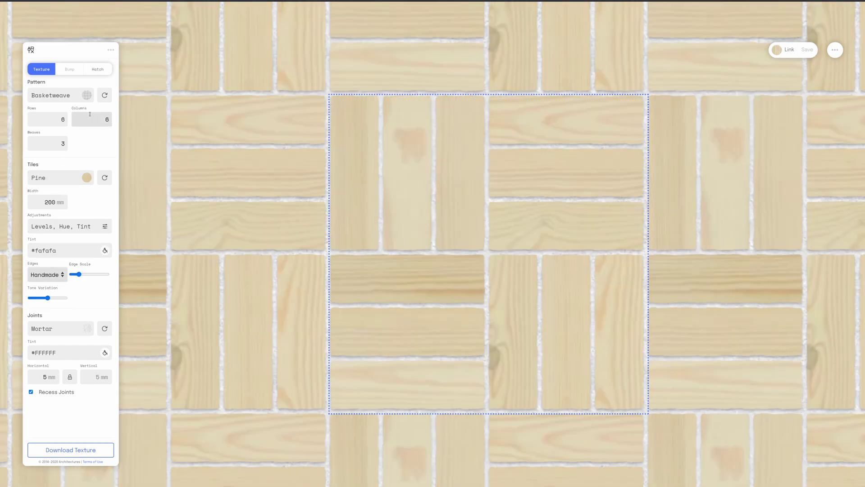
# Switch the pattern to Hopscotch and, after trying White Marble, set the tile material to Green Marble.
pyautogui.click(90, 182)
pyautogui.scroll(-1, 266, 226)
pyautogui.scroll(10, 356, 243)
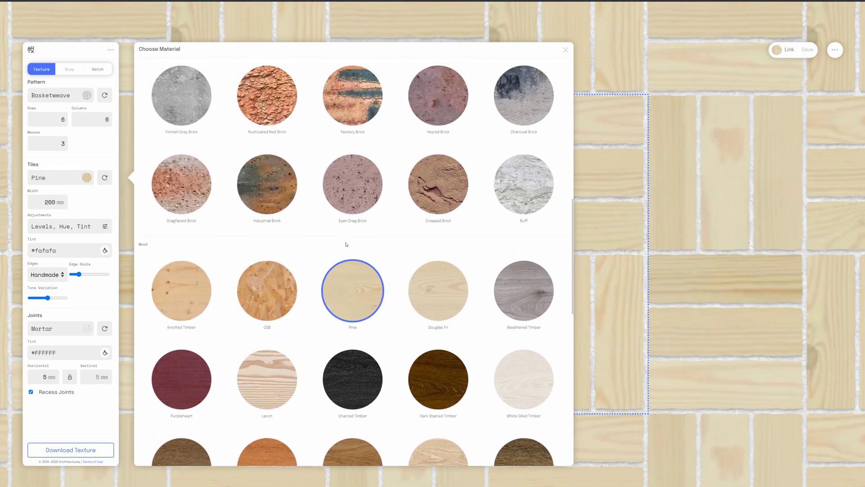
pyautogui.click(355, 182)
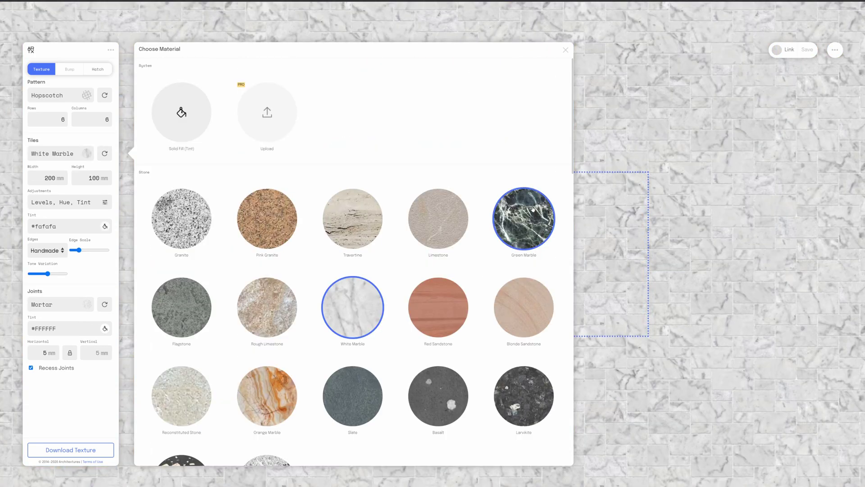
pyautogui.click(529, 210)
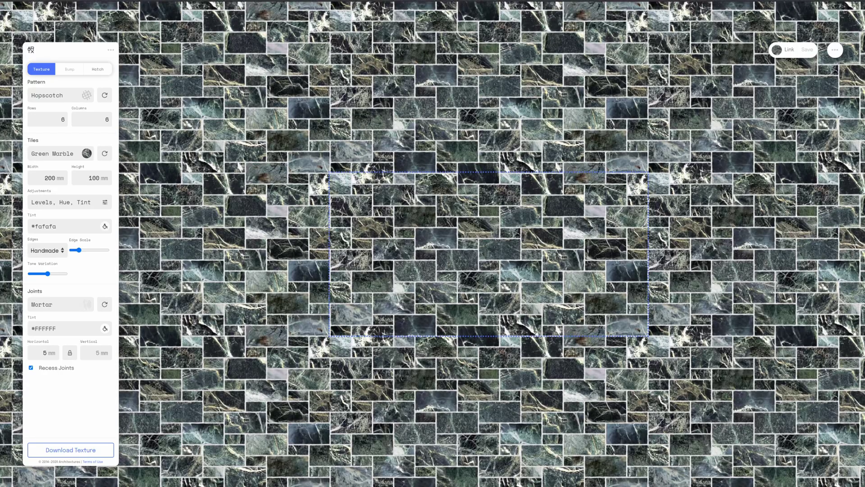
# Set the pattern to Hexagonal and increase the tiles' edge scale to widen the visible joints.
pyautogui.click(84, 96)
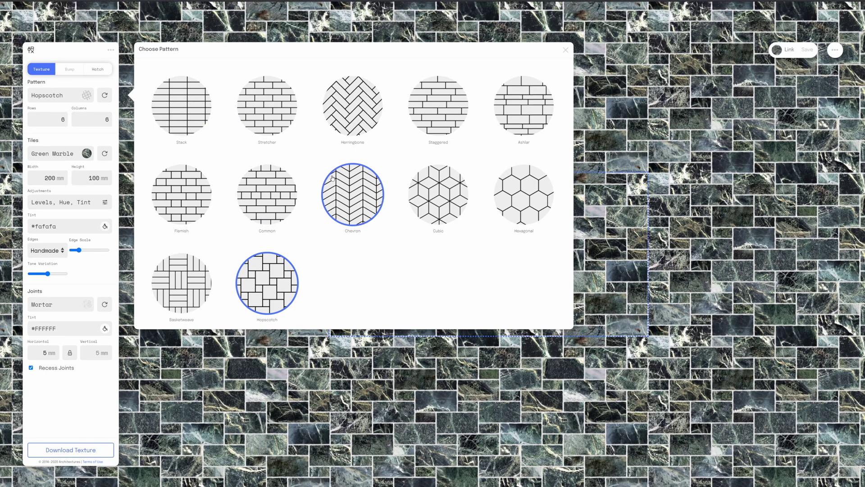
pyautogui.click(518, 210)
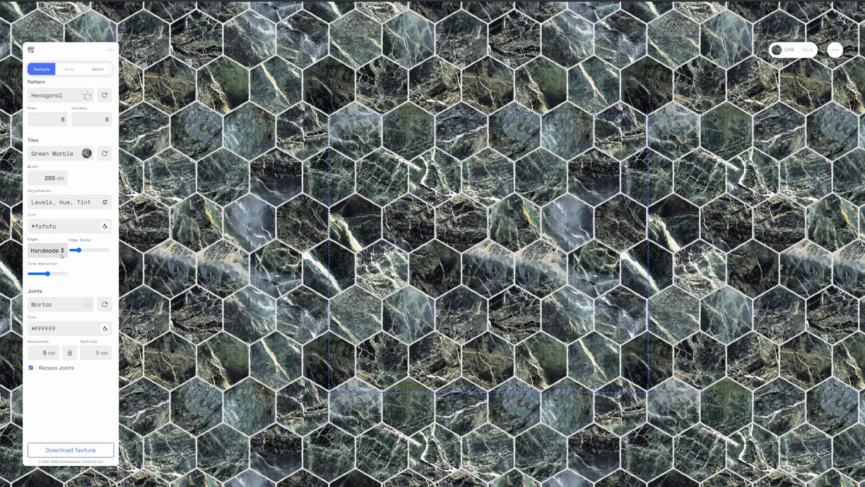
pyautogui.moveTo(78, 250); pyautogui.dragTo(103, 253)
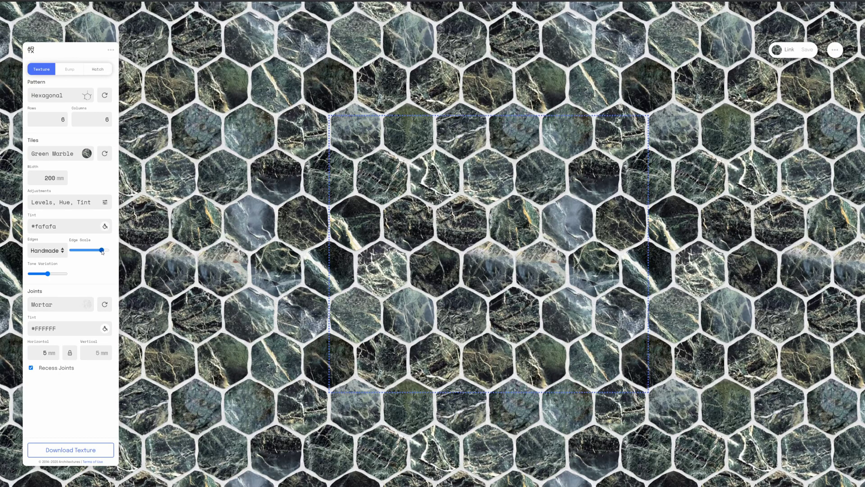
# Change the joint material to Rough Concrete.
pyautogui.click(56, 304)
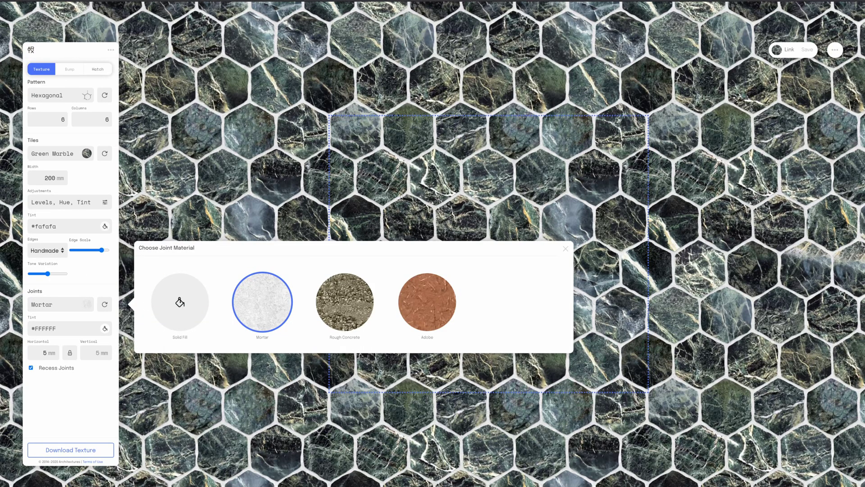
pyautogui.click(342, 299)
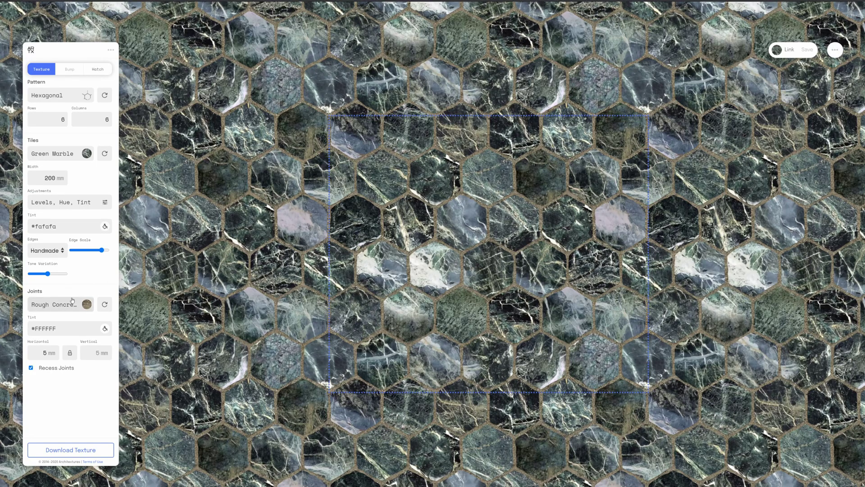
# Try Adobe and Mortar as the joint material, and return the joints to Rough Concrete.
pyautogui.click(77, 309)
pyautogui.click(427, 301)
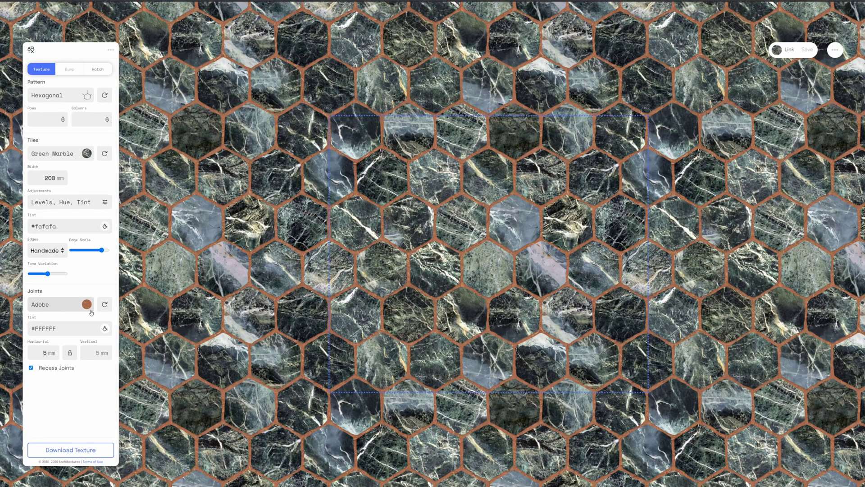
pyautogui.click(82, 307)
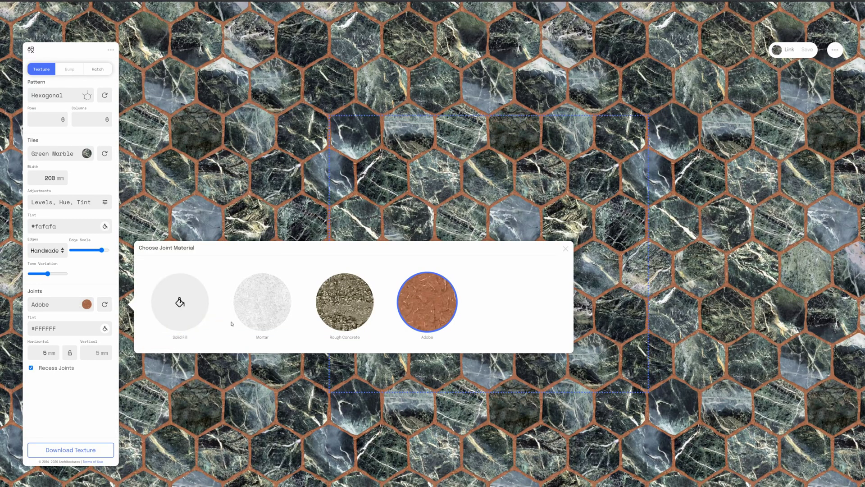
pyautogui.click(256, 310)
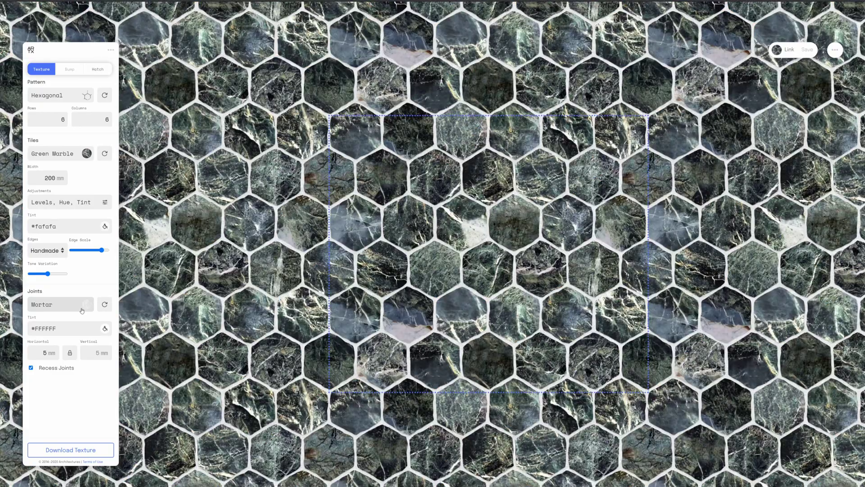
pyautogui.click(77, 306)
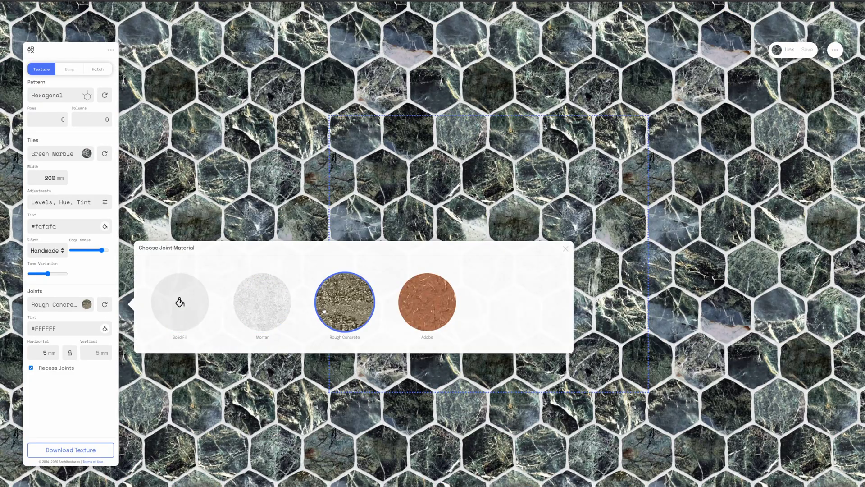
pyautogui.click(346, 302)
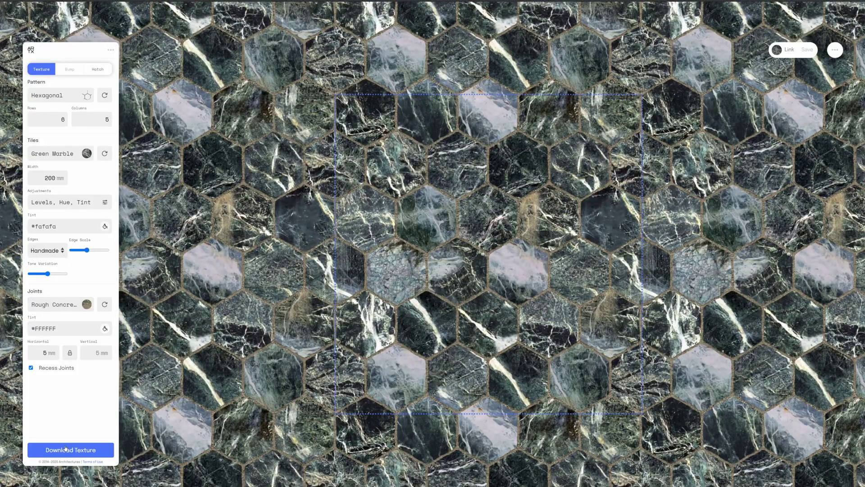
# Download the hexagonal Green Marble tile texture.
pyautogui.click(65, 449)
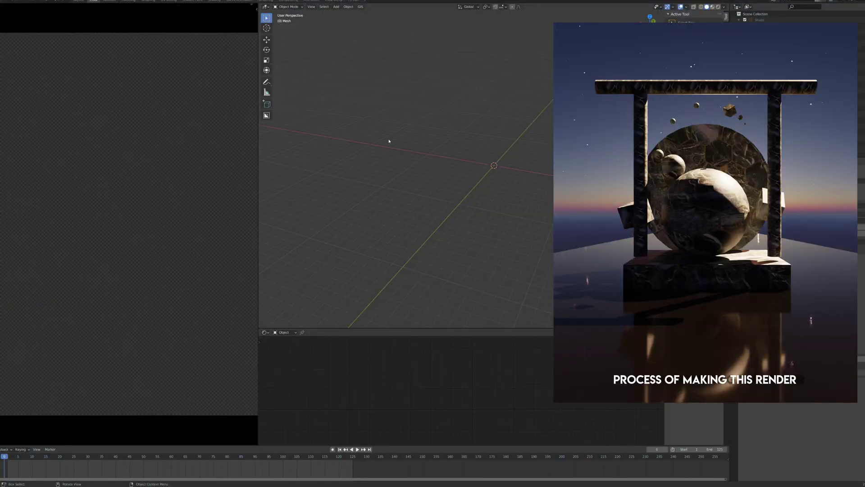
# Switch to Blender, add a UV sphere at the origin, and enlarge it with smooth shading.
pyautogui.hotkey('shift', 'a')
pyautogui.moveTo(374, 139)
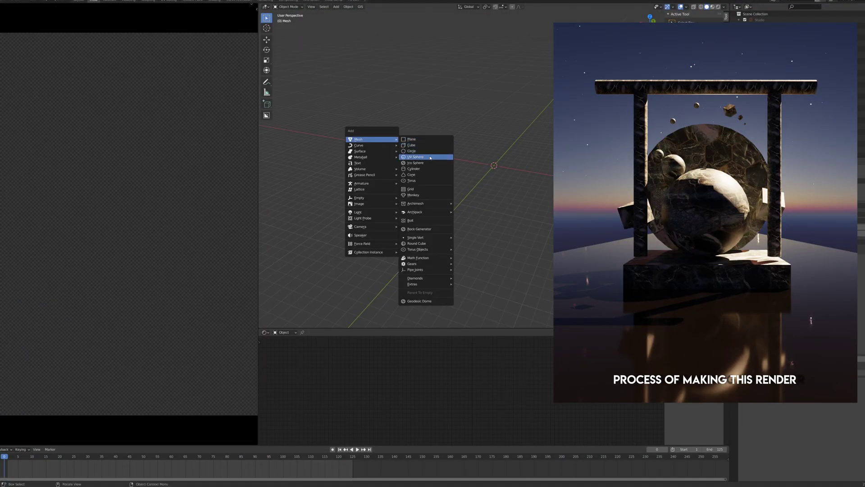
pyautogui.click(432, 157)
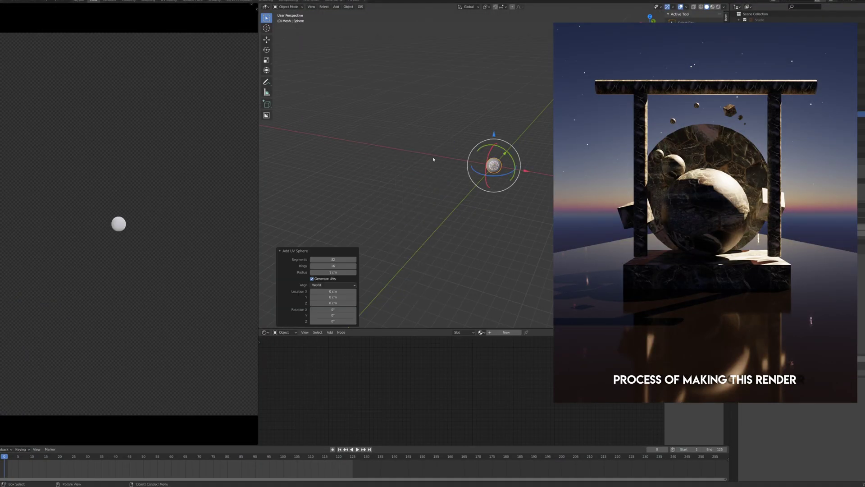
pyautogui.press('s')
pyautogui.click(504, 179)
pyautogui.rightClick(504, 178)
pyautogui.click(504, 178)
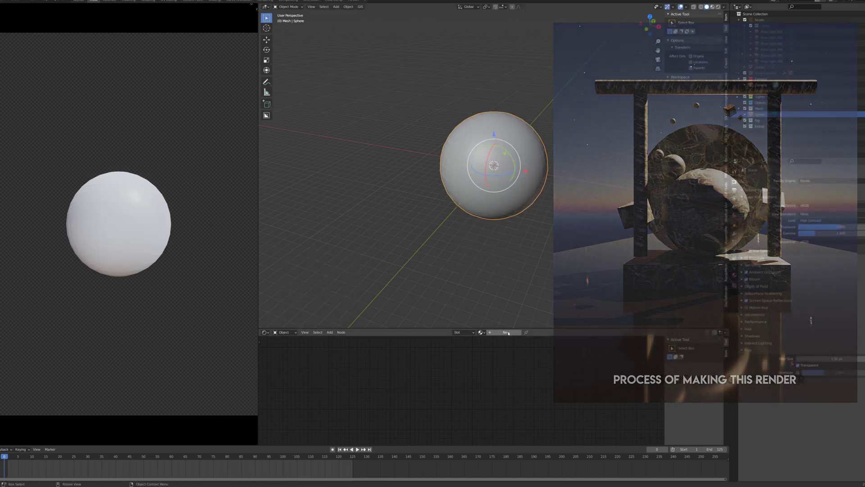
# Give the sphere a new material with the downloaded tile image connected to the base color.
pyautogui.click(506, 332)
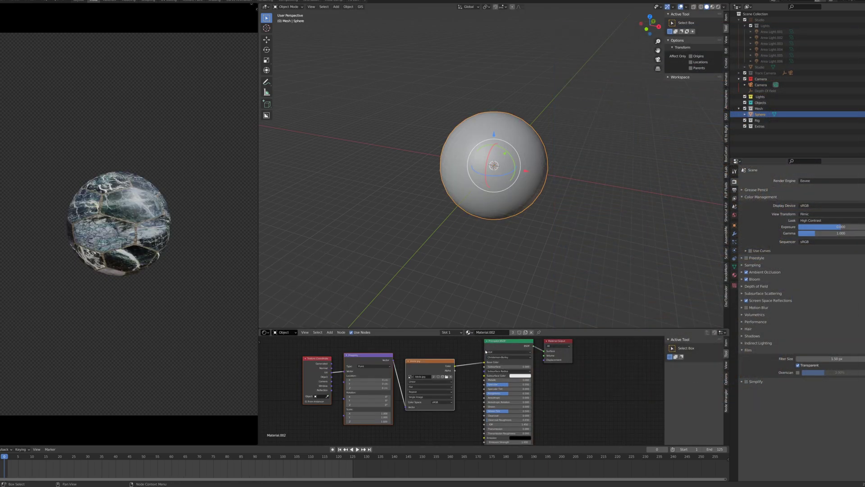
pyautogui.moveTo(489, 166); pyautogui.dragTo(500, 141)
pyautogui.rightClick(500, 141)
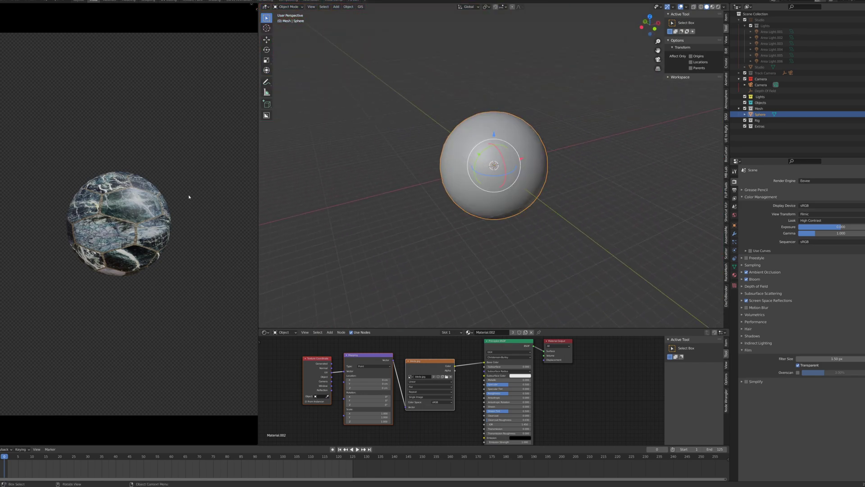
# Add a cube above the sphere along Z and scale it up about 3.3 times.
pyautogui.moveTo(477, 171)
pyautogui.mouseDown()
pyautogui.moveTo(431, 178)
pyautogui.moveTo(488, 174)
pyautogui.mouseUp()
pyautogui.moveTo(151, 205); pyautogui.dragTo(49, 219)
pyautogui.press('g')
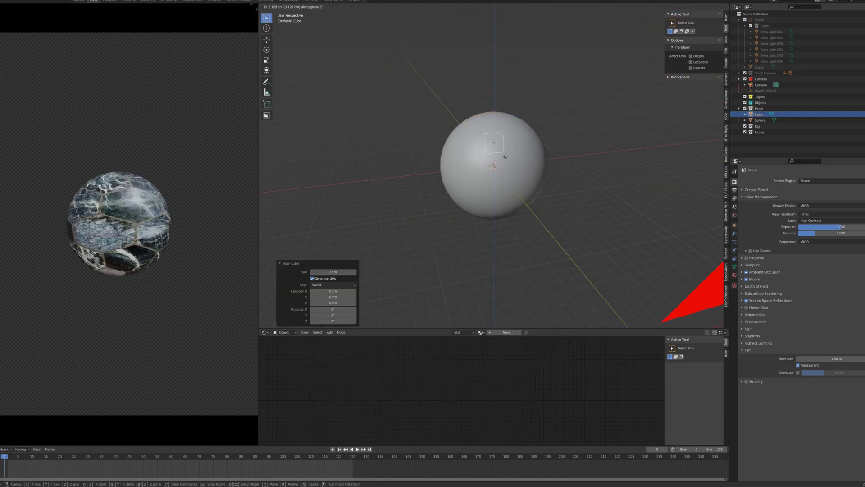
pyautogui.press('z')
pyautogui.click(515, 84)
pyautogui.press('s')
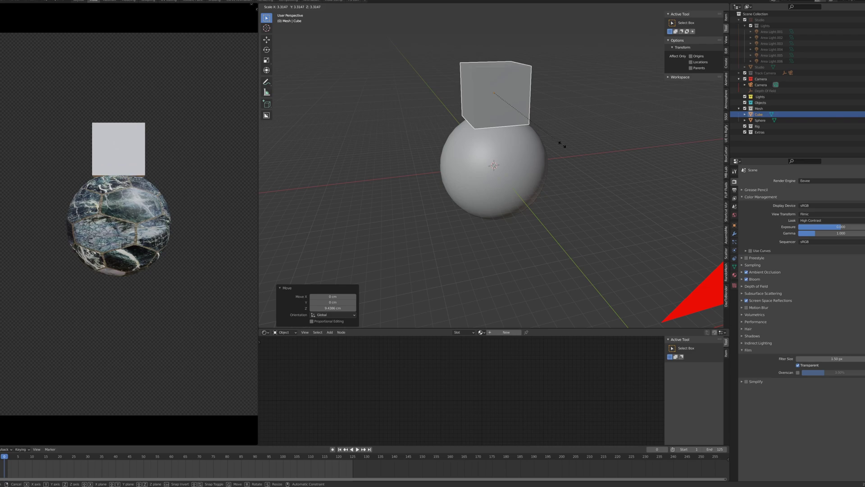
pyautogui.click(561, 142)
pyautogui.press('g')
pyautogui.press('z')
pyautogui.click(546, 115)
# Assign Material.002 to the cube and move it sideways off the sphere's centre.
pyautogui.click(481, 332)
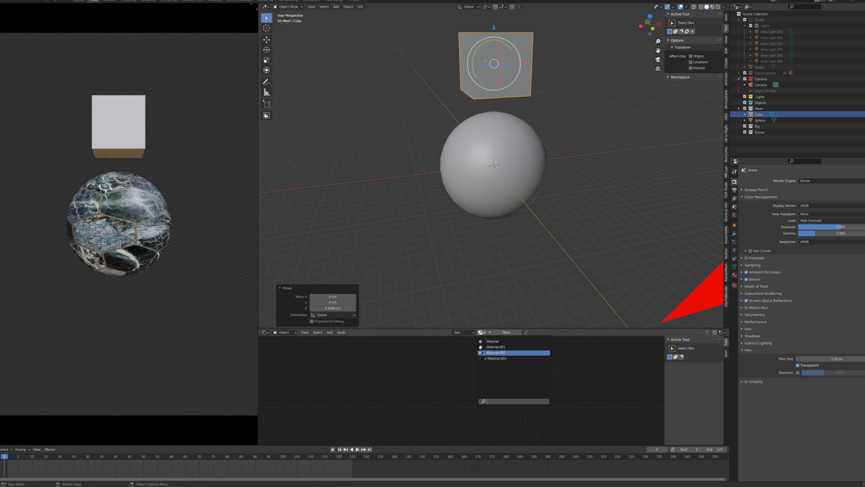
pyautogui.click(494, 355)
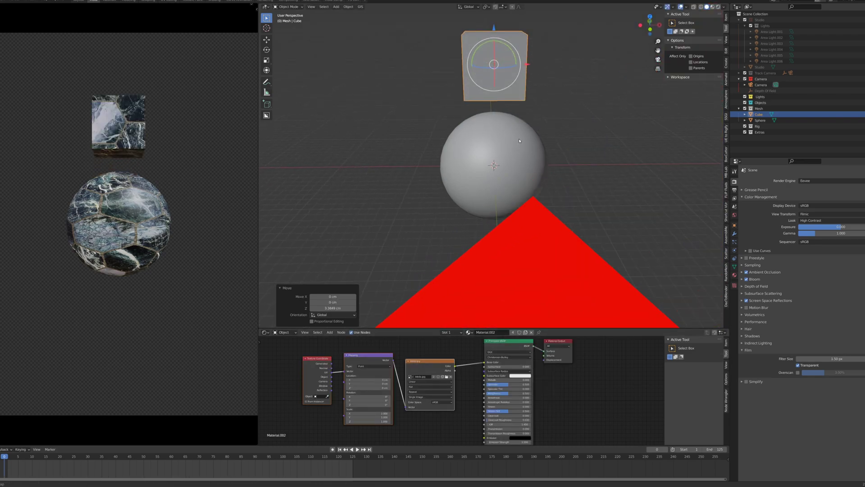
pyautogui.press('g')
pyautogui.click(477, 132)
# Extrude the cube's side face into a long beam and shift the beam along X to span above the sphere.
pyautogui.press('Tab')
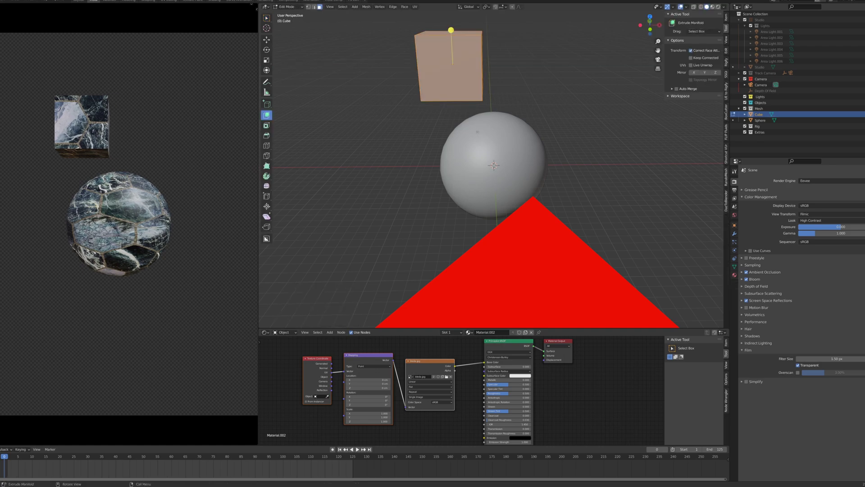
pyautogui.moveTo(490, 60); pyautogui.dragTo(708, 89)
pyautogui.click(480, 61)
pyautogui.press('Tab')
pyautogui.press('g')
pyautogui.press('x')
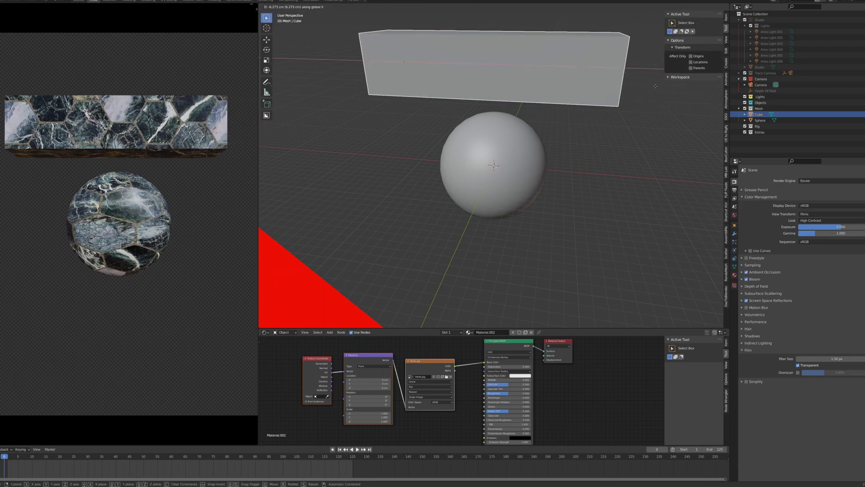
pyautogui.click(665, 87)
# Extrude the beam's underside downward into a tall slab behind the sphere and scale the slab to about 0.79.
pyautogui.press('Tab')
pyautogui.moveTo(542, 92); pyautogui.dragTo(505, 290)
pyautogui.press('Tab')
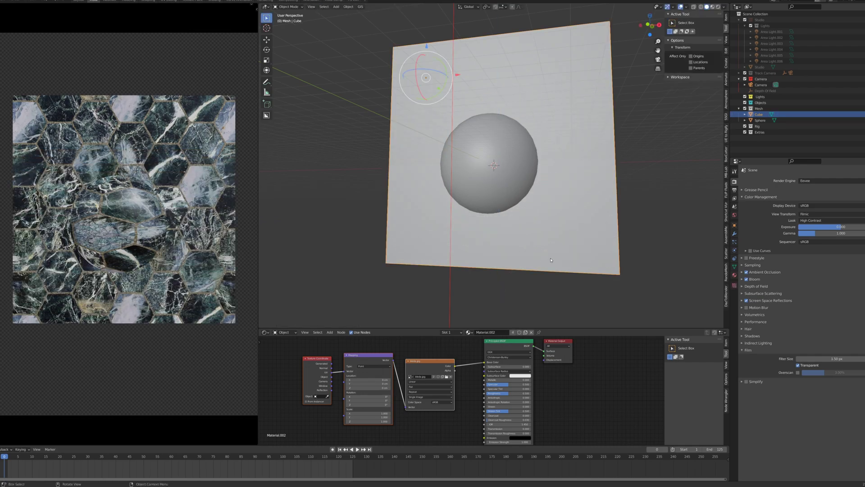
pyautogui.press('s')
pyautogui.click(559, 219)
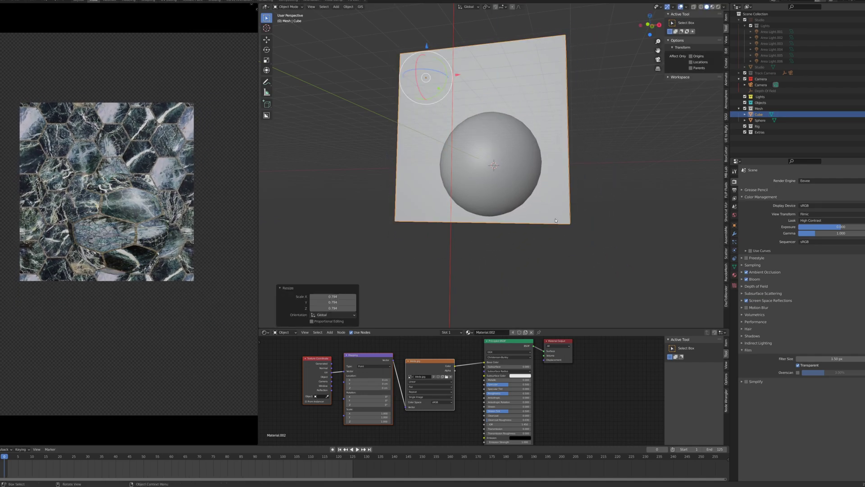
# Move the slab along Y and align it behind the sphere along X.
pyautogui.press('g')
pyautogui.press('y')
pyautogui.click(572, 199)
pyautogui.press('g')
pyautogui.press('x')
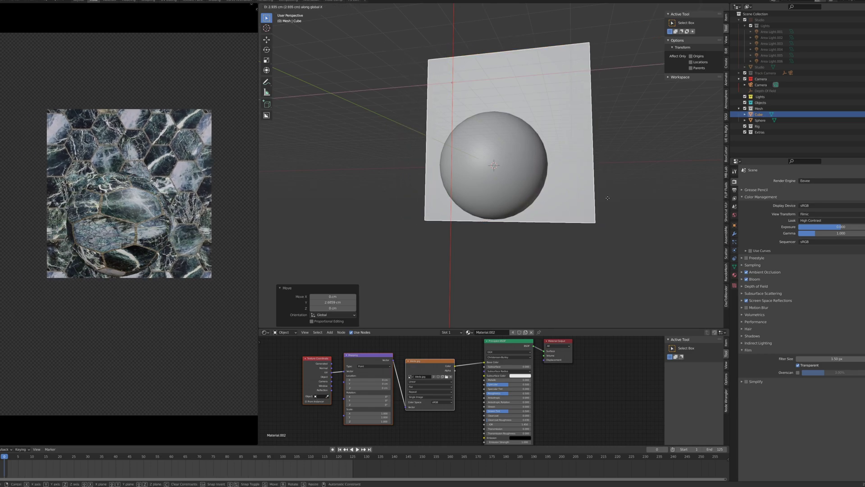
pyautogui.click(601, 195)
pyautogui.press('g')
pyautogui.press('z')
pyautogui.press('x')
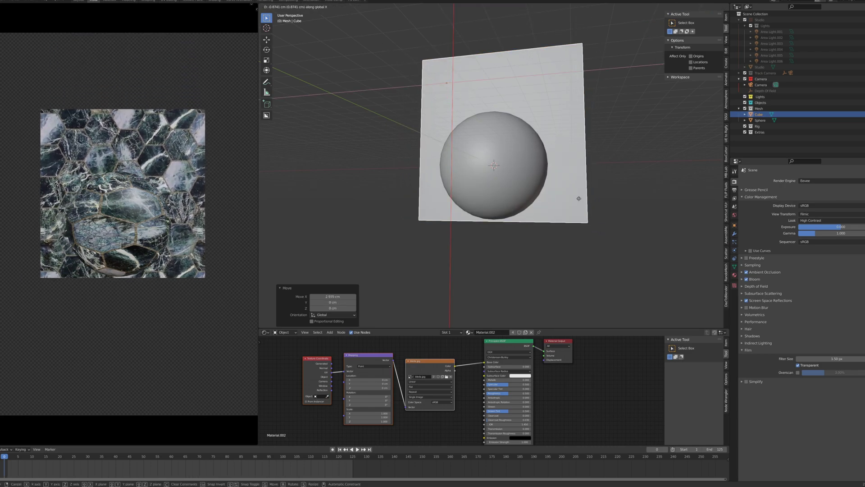
pyautogui.click(576, 199)
# Duplicate the sphere, scale the copy down, and place it against the large sphere's upper left side.
pyautogui.click(488, 207)
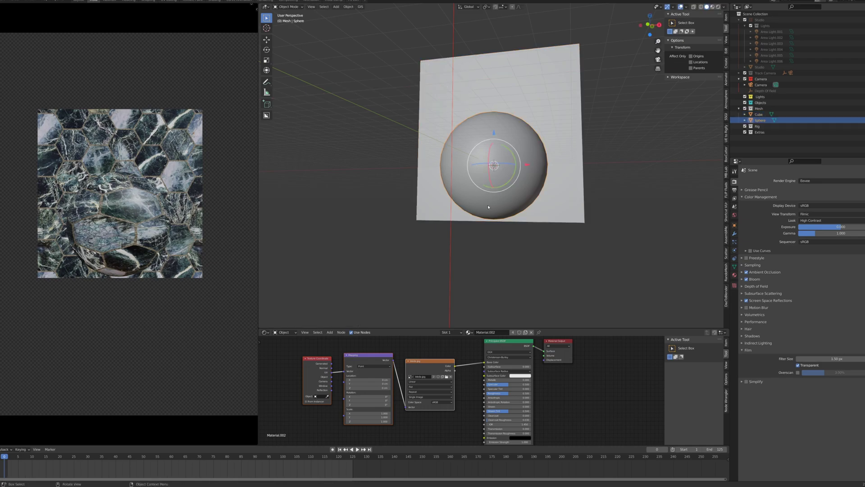
pyautogui.hotkey('shift', 'd')
pyautogui.press('z')
pyautogui.click(489, 124)
pyautogui.press('s')
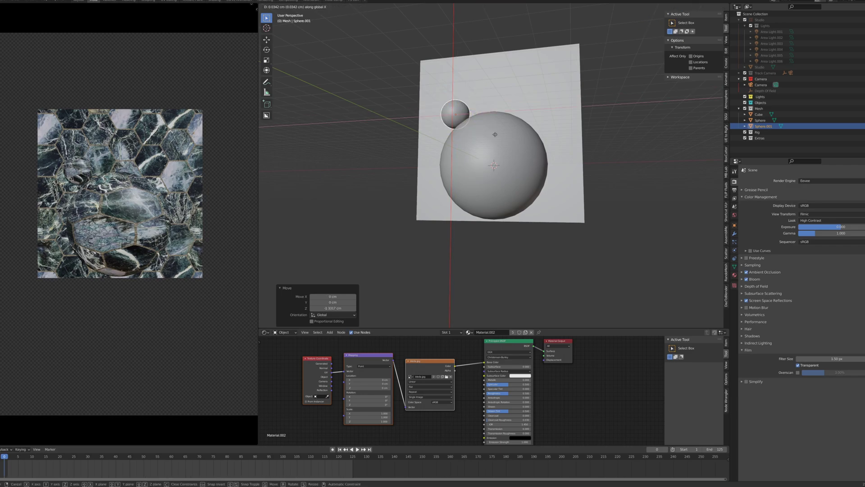
pyautogui.click(560, 160)
pyautogui.press('g')
pyautogui.press('z')
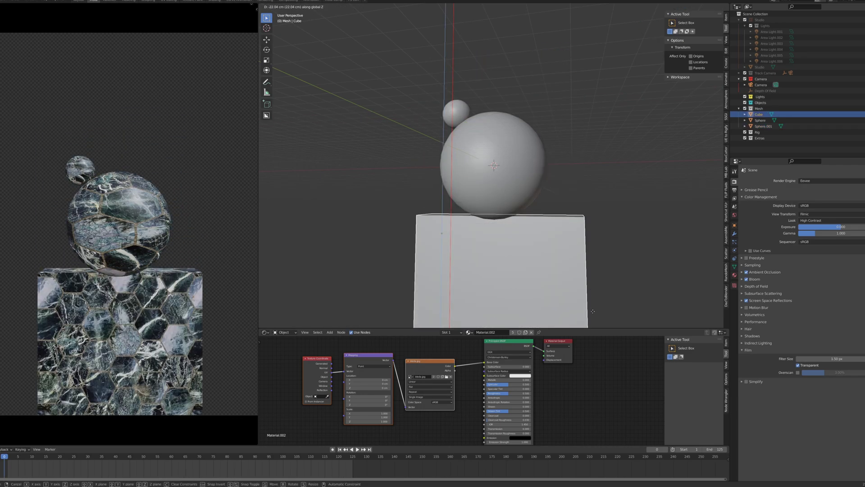
pyautogui.press('Escape')
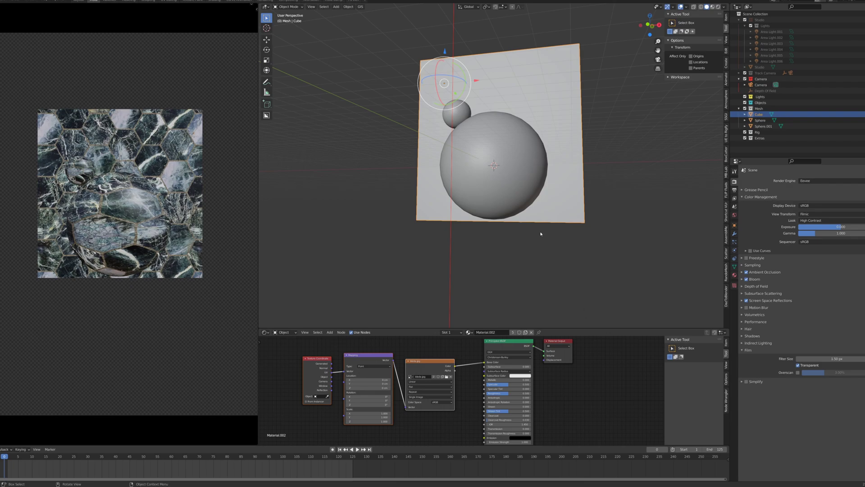
# Rotate the slab 90° about the X axis and move it along Z and Y to form a base under the large sphere.
pyautogui.write('90')
pyautogui.press('Return')
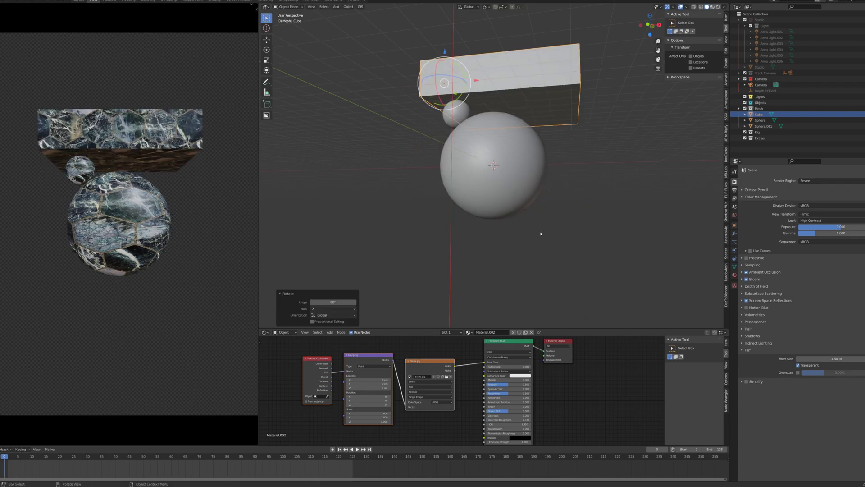
pyautogui.press('g')
pyautogui.press('z')
pyautogui.click(526, 269)
pyautogui.press('g')
pyautogui.press('y')
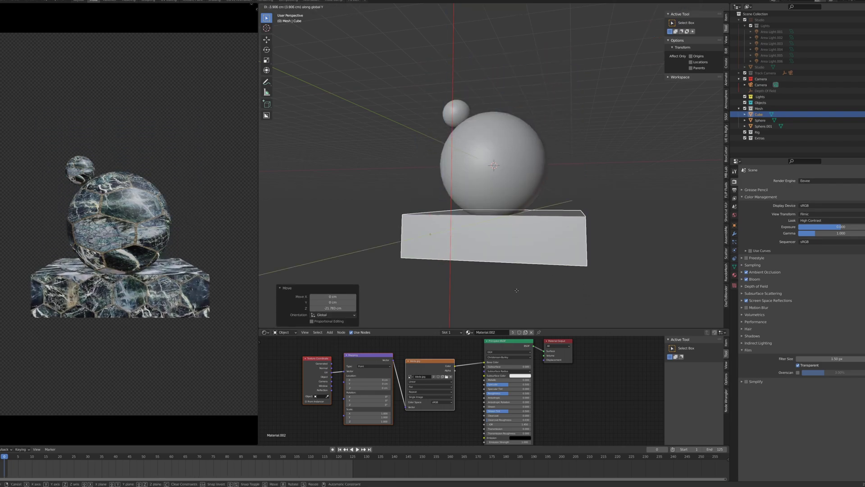
pyautogui.click(480, 262)
# Scale the base to about 0.88 and shift it about 1.4 cm along X.
pyautogui.scroll(-3, 488, 267)
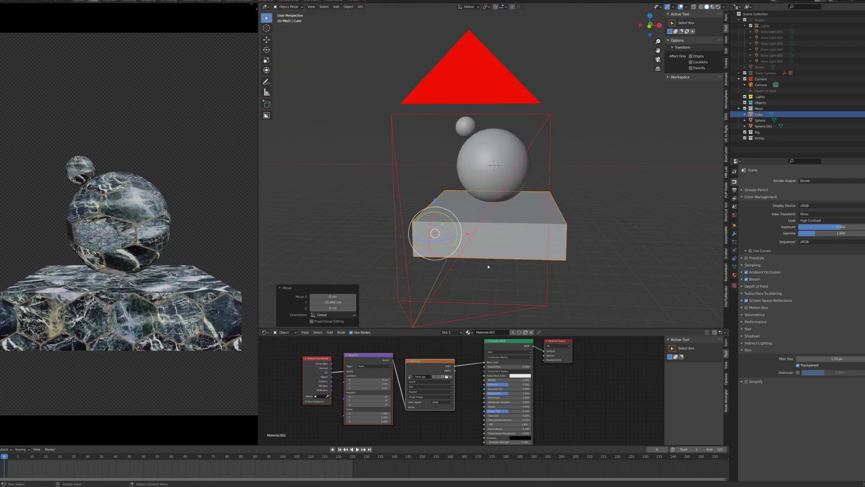
pyautogui.click(518, 258)
pyautogui.press('g')
pyautogui.press('z')
pyautogui.rightClick(529, 260)
pyautogui.press('g')
pyautogui.press('x')
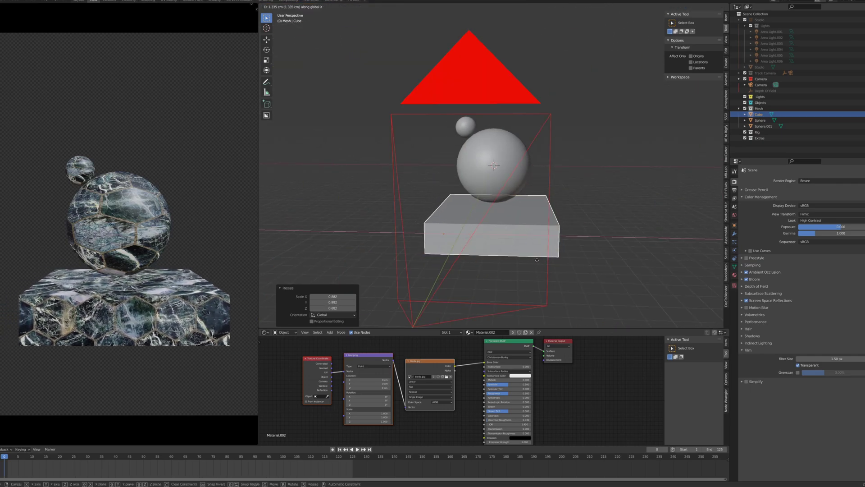
pyautogui.click(539, 260)
# Fine-tune the base's position by lowering it about 0.5 cm, shifting it about -0.6 cm along X, and moving it back along Y.
pyautogui.press('g')
pyautogui.press('z')
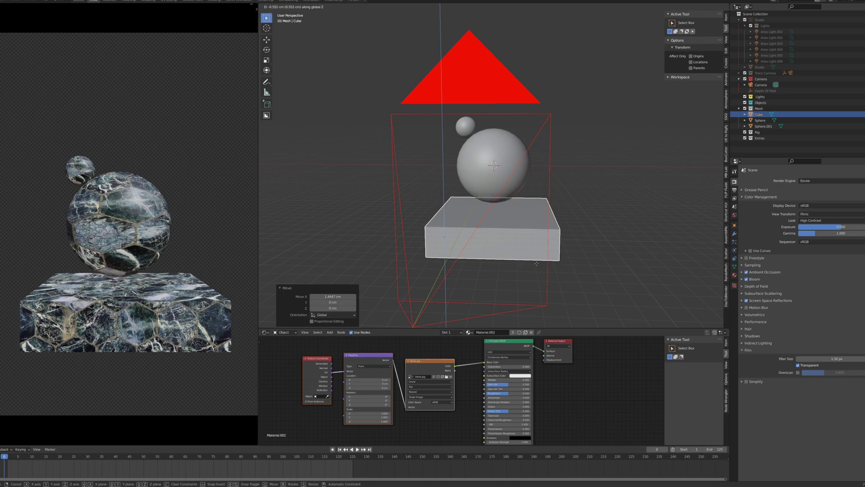
pyautogui.press('x')
pyautogui.click(541, 260)
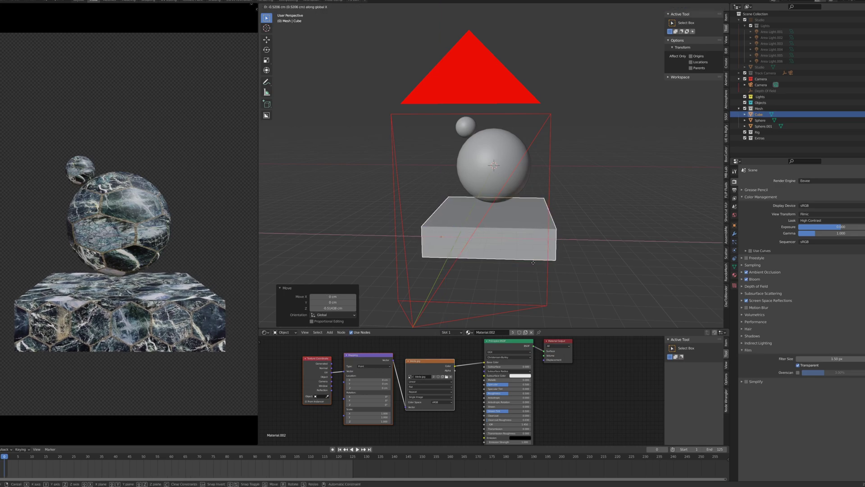
pyautogui.moveTo(544, 258); pyautogui.dragTo(489, 261)
pyautogui.press('g')
pyautogui.press('y')
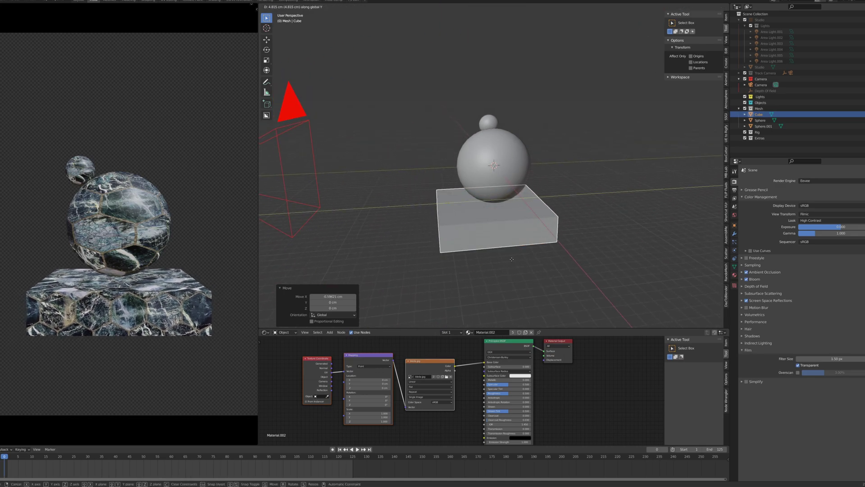
pyautogui.moveTo(510, 249); pyautogui.dragTo(540, 212)
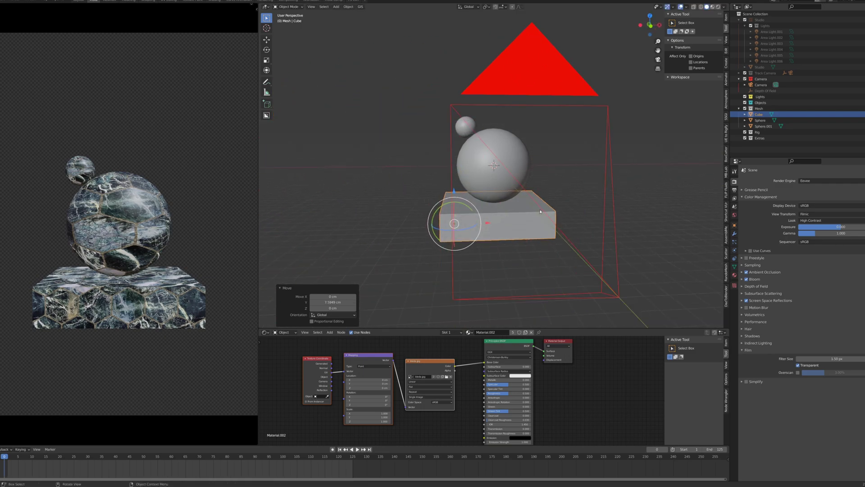
# Extrude the base's side face outward along X to widen the block under the sphere.
pyautogui.press('Tab')
pyautogui.moveTo(467, 126); pyautogui.dragTo(530, 226)
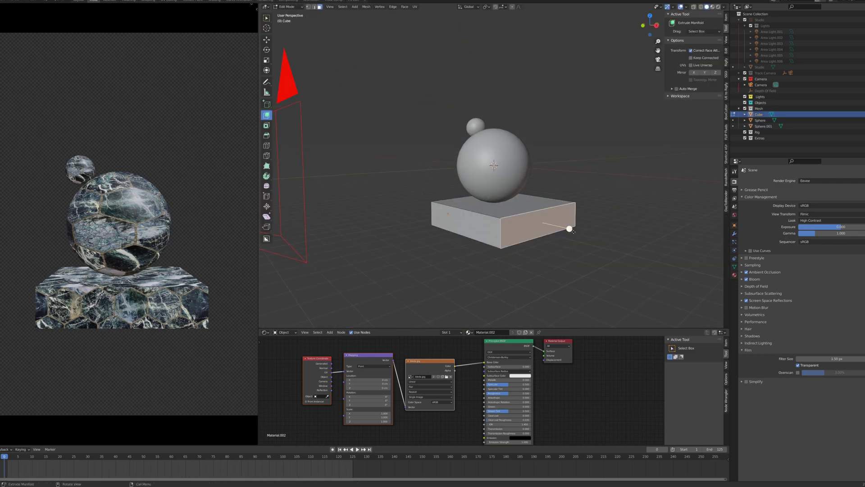
pyautogui.click(585, 234)
pyautogui.press('Tab')
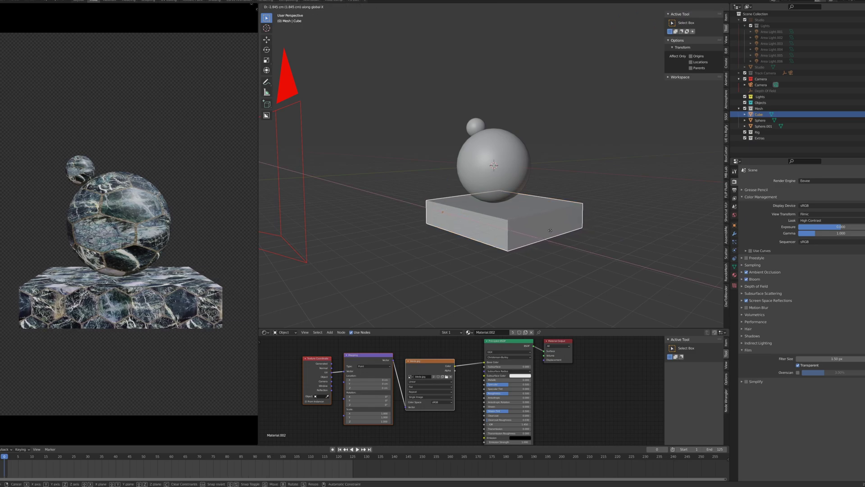
# Shift the base about -1.8 cm along X and duplicate the small sphere to start a stacked third sphere.
pyautogui.click(550, 230)
pyautogui.moveTo(550, 230); pyautogui.dragTo(554, 242)
pyautogui.click(466, 125)
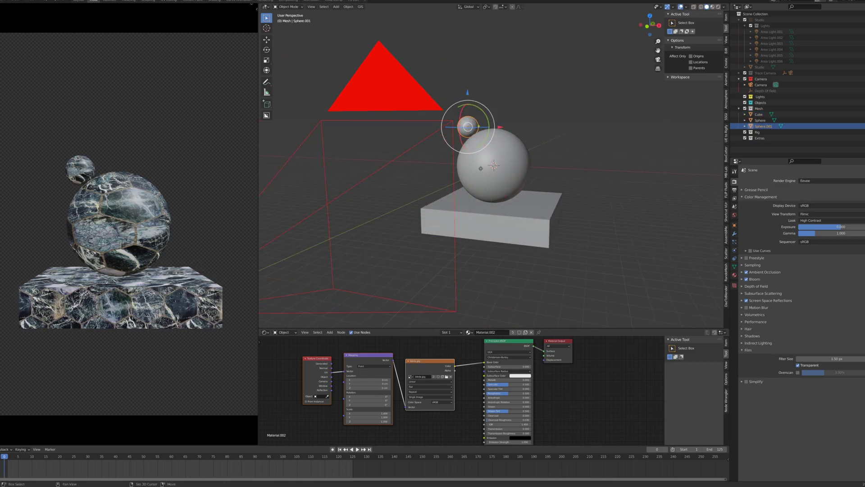
pyautogui.hotkey('shift', 'd')
pyautogui.press('z')
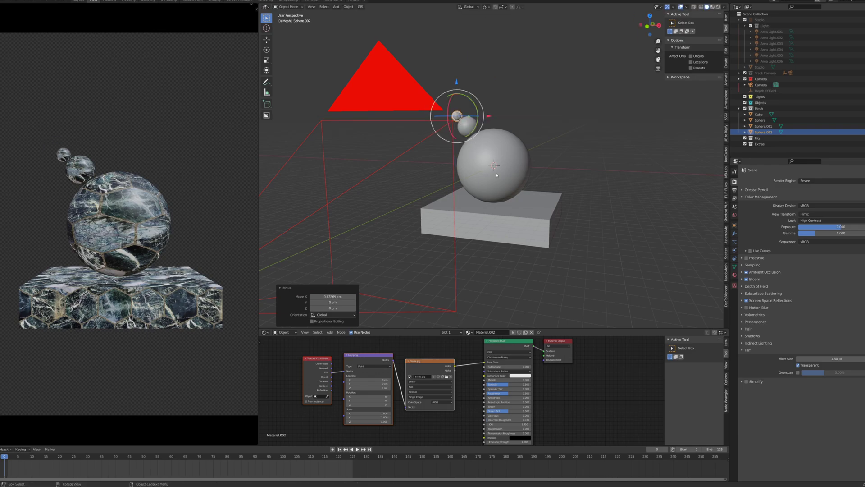
# Add a scaled-down cube above the large sphere and assign it the marble material Material.002.
pyautogui.hotkey('shift', 'a')
pyautogui.click(518, 181)
pyautogui.press('g')
pyautogui.press('z')
pyautogui.click(519, 106)
pyautogui.click(469, 332)
pyautogui.click(493, 350)
pyautogui.press('s')
pyautogui.click(521, 128)
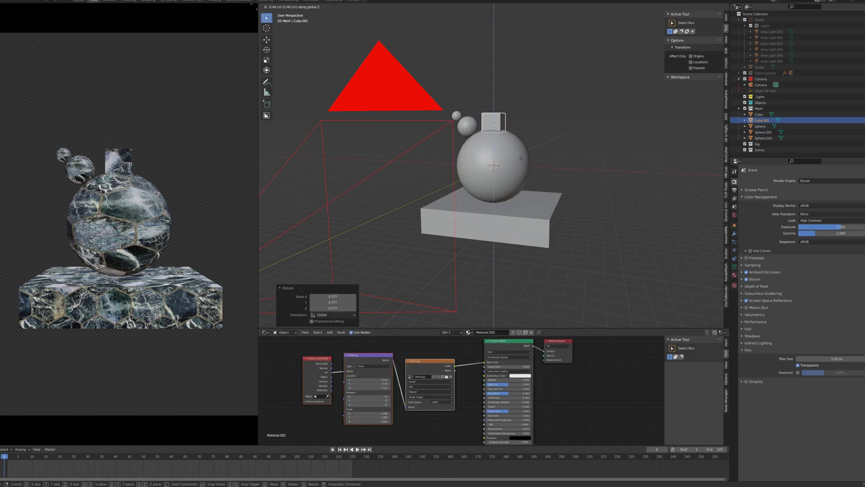
# Duplicate the small cube to the large sphere's opposite side and shift the copy farther out along X.
pyautogui.hotkey('shift', 'd')
pyautogui.press('x')
pyautogui.click(446, 174)
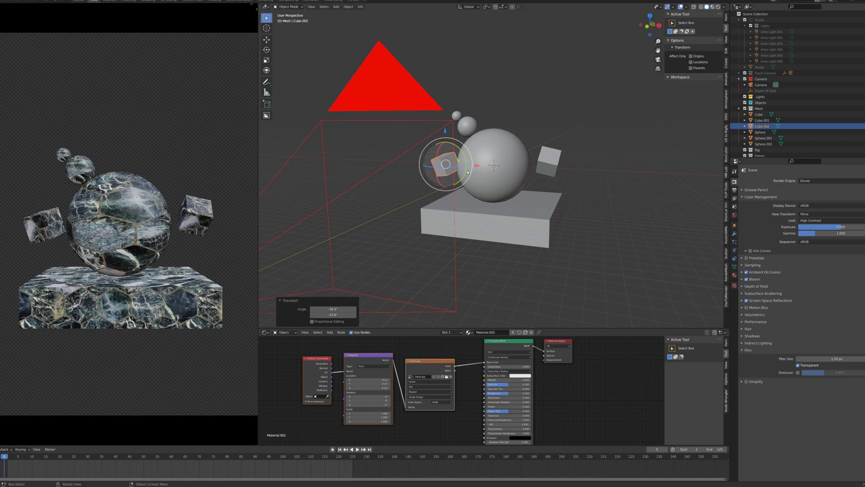
pyautogui.press('g')
pyautogui.press('x')
pyautogui.click(463, 170)
# Add a mesh circle and fill it as an N-gon.
pyautogui.hotkey('shift', 'a')
pyautogui.moveTo(463, 170)
pyautogui.click(496, 181)
pyautogui.click(341, 272)
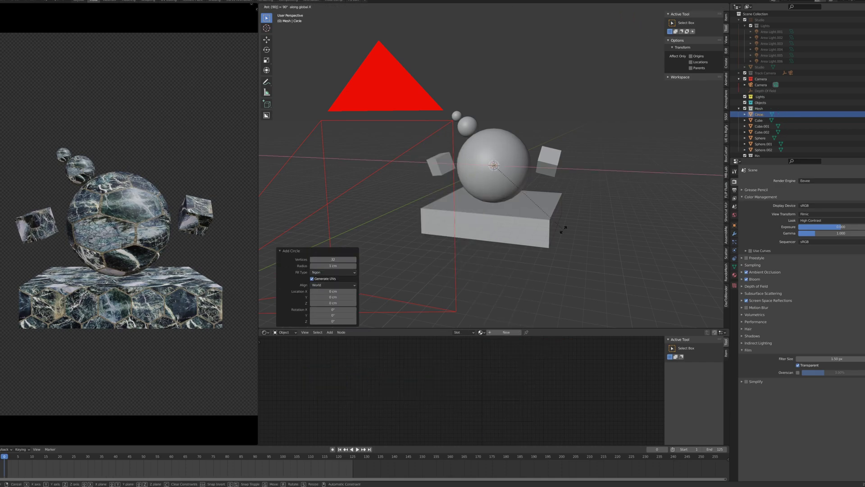
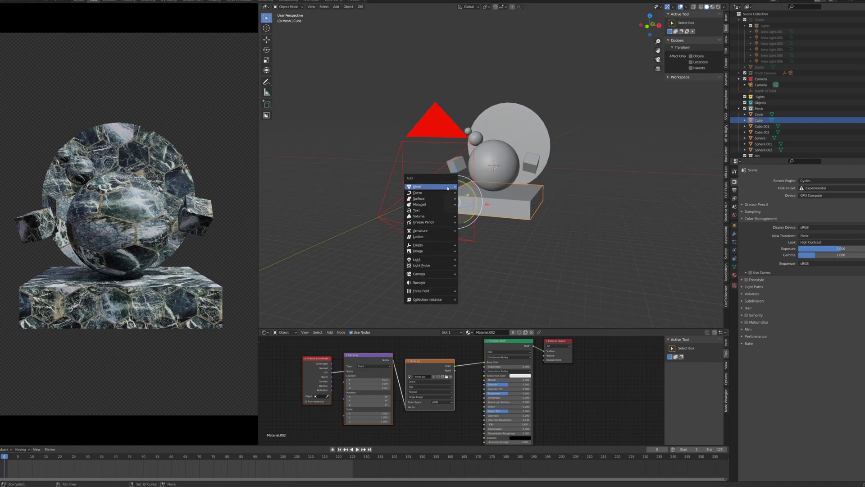
# Add a scaled-down cylinder on the base beside the large sphere and assign it the marble material Material.002.
pyautogui.click(435, 233)
pyautogui.press('s')
pyautogui.press('g')
pyautogui.press('x')
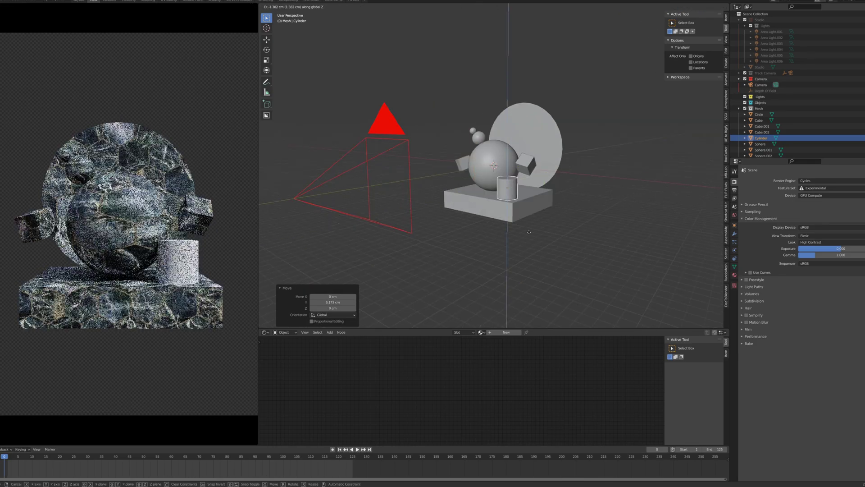
pyautogui.click(482, 332)
pyautogui.click(509, 352)
pyautogui.click(484, 226)
pyautogui.press('s')
pyautogui.click(490, 220)
pyautogui.press('s')
pyautogui.press('z')
pyautogui.click(552, 323)
pyautogui.hotkey('ctrl', 'z')
# Resize the cylinder and raise its top face to form a tall pillar.
pyautogui.press('s')
pyautogui.click(528, 198)
pyautogui.scroll(5, 527, 198)
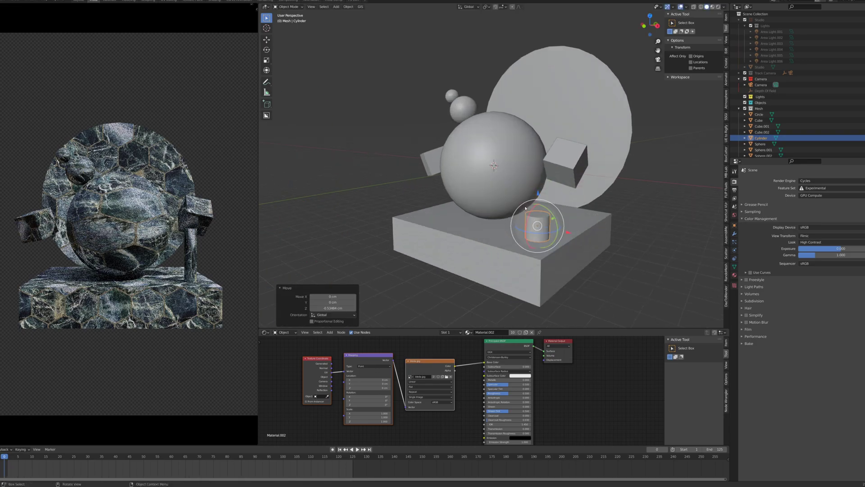
pyautogui.press('Tab')
pyautogui.click(535, 235)
pyautogui.moveTo(536, 213); pyautogui.dragTo(540, 9)
pyautogui.press('Tab')
# Rescale and reposition the pillar near the base's edge and adjust the height of its top face along Z.
pyautogui.press('s')
pyautogui.click(572, 194)
pyautogui.press('g')
pyautogui.click(591, 198)
pyautogui.scroll(-3, 532, 175)
pyautogui.press('Tab')
pyautogui.press('g')
pyautogui.press('z')
pyautogui.click(524, 112)
pyautogui.press('Tab')
# Duplicate the pillar about -18 cm along X to the other side of the base.
pyautogui.hotkey('shift', 'd')
pyautogui.press('x')
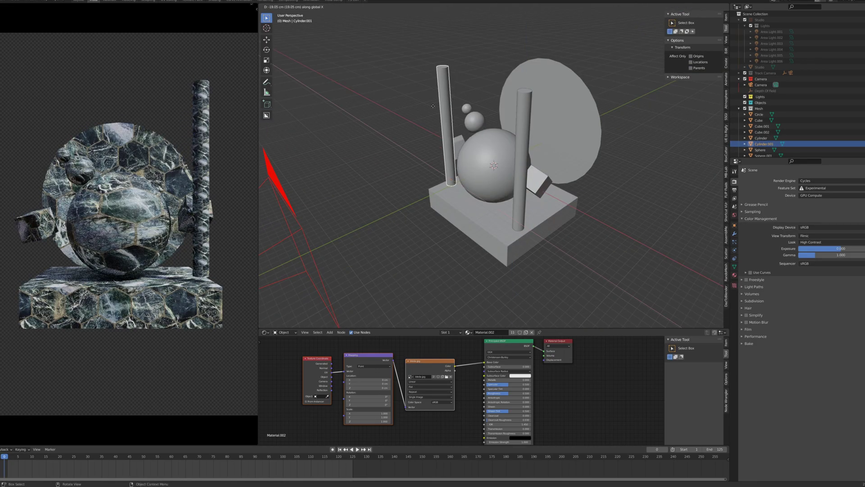
pyautogui.click(454, 69)
# Duplicate the second pillar about 12 cm upward and rotate the copy 90° about Y to make a crossbeam.
pyautogui.hotkey('shift', 'd')
pyautogui.press('z')
pyautogui.click(450, 22)
pyautogui.press('r')
pyautogui.press('x')
pyautogui.press('9')
pyautogui.press('0')
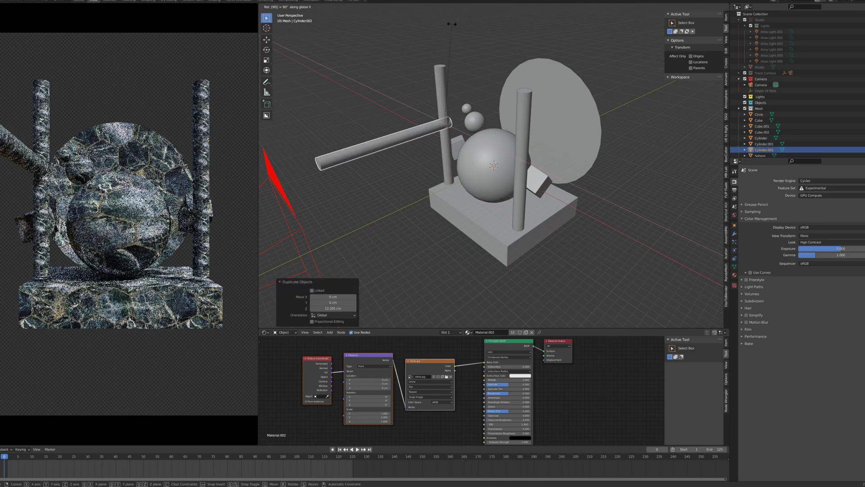
pyautogui.press('y')
pyautogui.press('Return')
# Move the crossbeam along Z and X so it rests across the tops of both pillars.
pyautogui.press('g')
pyautogui.press('z')
pyautogui.click(464, 123)
pyautogui.press('g')
pyautogui.press('x')
pyautogui.click(459, 122)
pyautogui.press('g')
pyautogui.press('z')
pyautogui.click(459, 127)
# Extrude the crossbeam's end face outward with Extrude Manifold so it overhangs the pillar.
pyautogui.scroll(-3, 496, 131)
pyautogui.press('Tab')
pyautogui.moveTo(562, 134); pyautogui.dragTo(577, 137)
pyautogui.click(479, 132)
pyautogui.moveTo(464, 140); pyautogui.dragTo(448, 146)
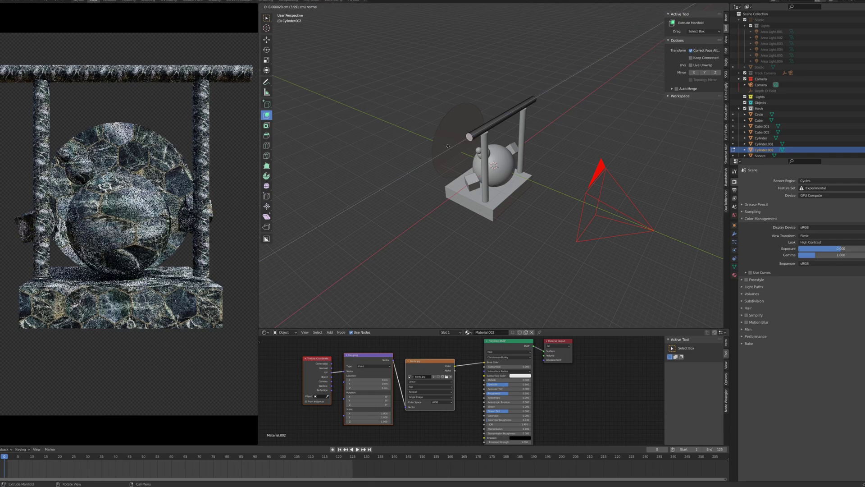
pyautogui.scroll(-2, 412, 162)
pyautogui.press('Tab')
# Move the camera back along Y to frame the whole structure and resize the small floating cube beneath the crossbeam.
pyautogui.click(412, 163)
pyautogui.press('g')
pyautogui.press('y')
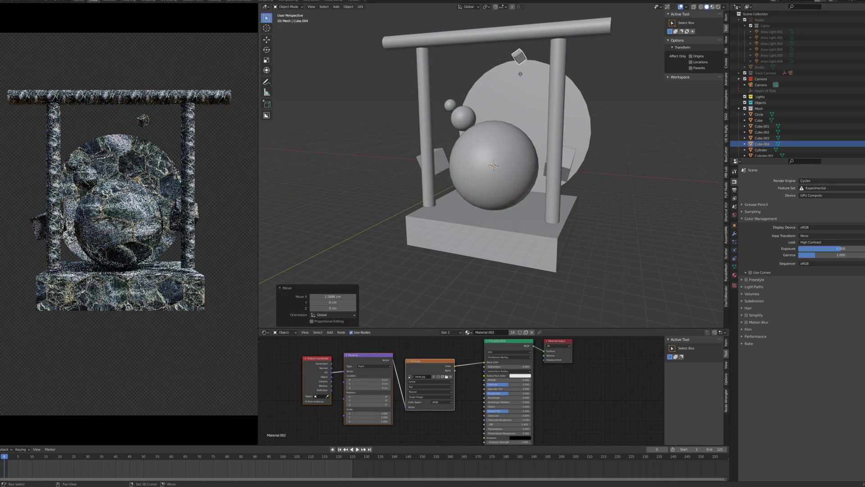
pyautogui.press('s')
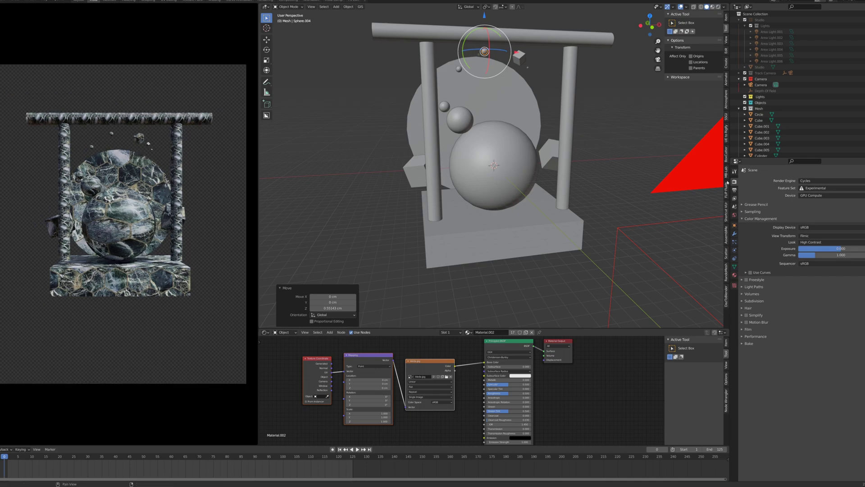
# Enable the Physical Atmosphere and turn off the film's Transparent option, filtering the render properties for "trans".
pyautogui.click(726, 98)
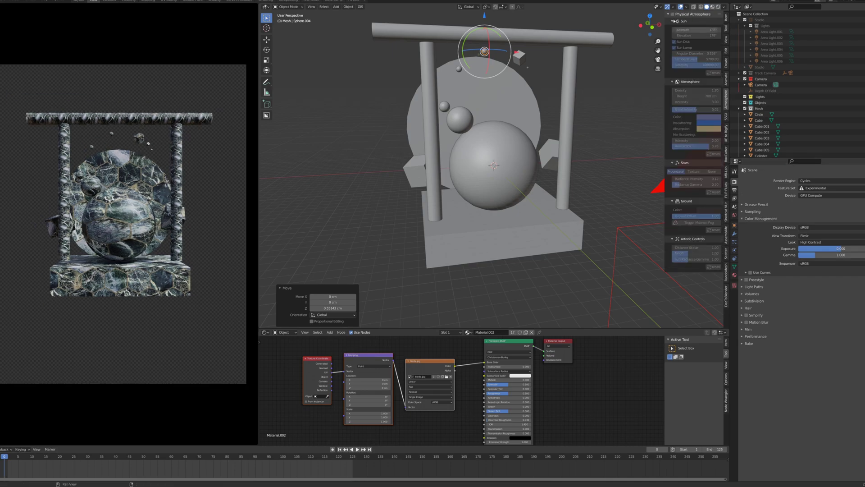
pyautogui.click(673, 14)
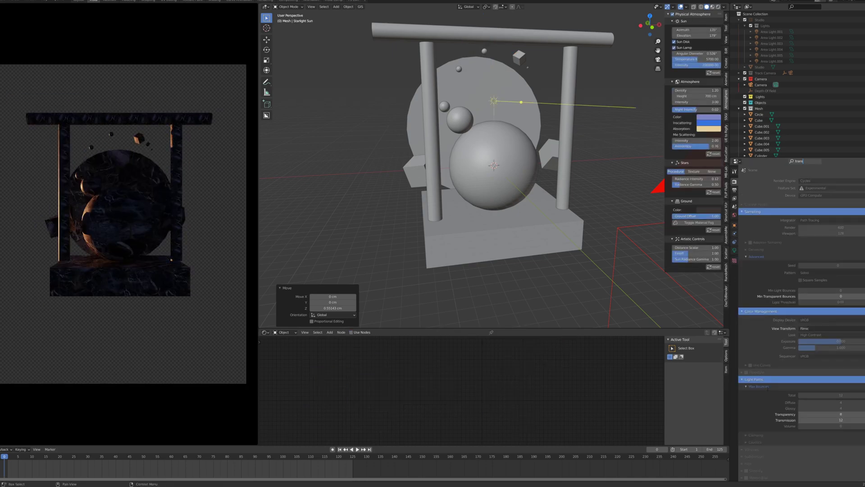
pyautogui.press('Return')
pyautogui.scroll(-5, 752, 419)
pyautogui.click(750, 415)
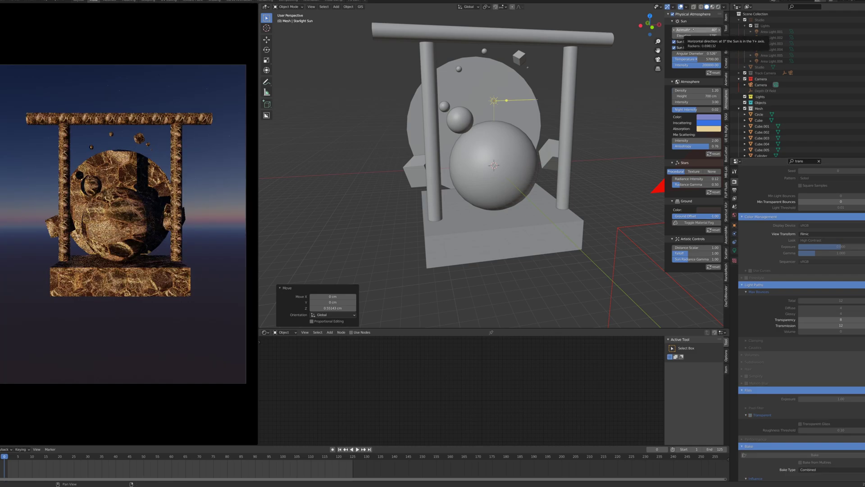
# Set the sun's azimuth to 90° and try different elevations for the sunlight.
pyautogui.moveTo(692, 29); pyautogui.dragTo(703, 30)
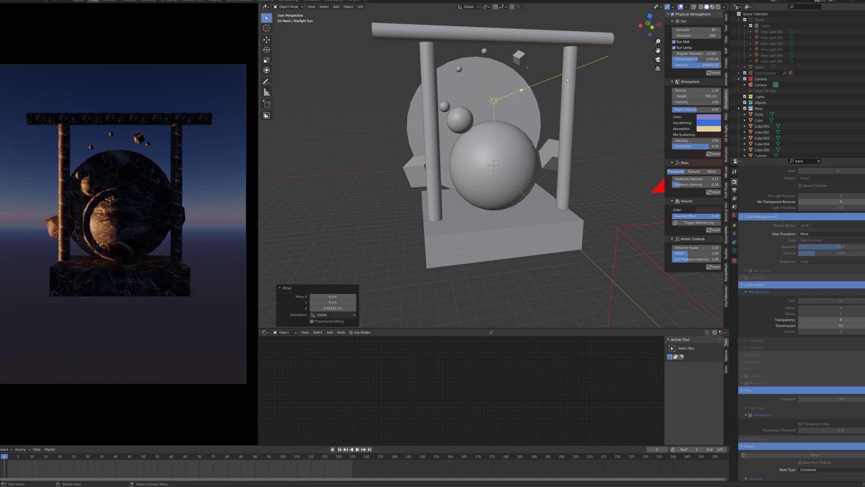
pyautogui.moveTo(697, 35); pyautogui.dragTo(687, 36)
pyautogui.moveTo(586, 101); pyautogui.dragTo(499, 114)
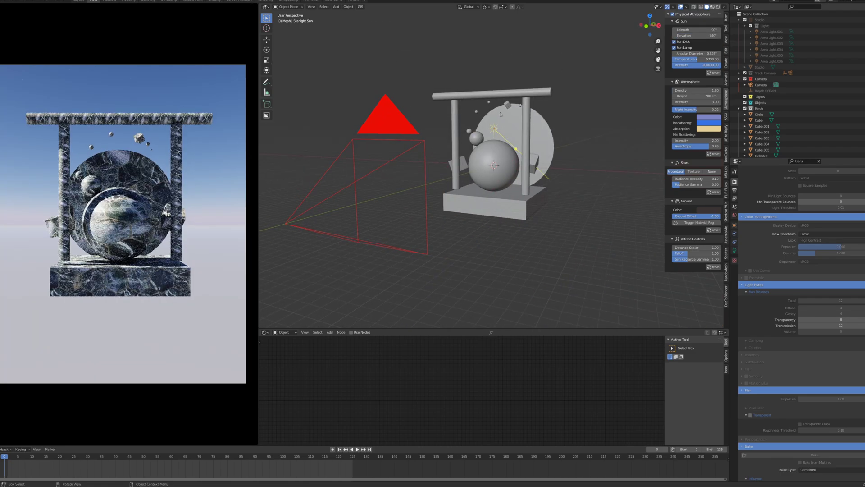
pyautogui.moveTo(455, 133)
pyautogui.mouseDown()
pyautogui.moveTo(517, 145)
pyautogui.moveTo(457, 147)
pyautogui.mouseUp()
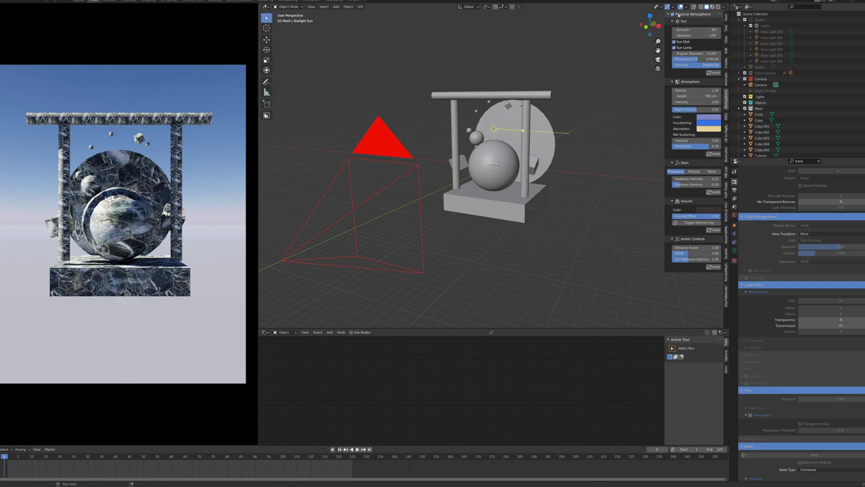
# Disable the Physical Atmosphere and try a Sky Texture node connected to the World Output's surface.
pyautogui.click(673, 14)
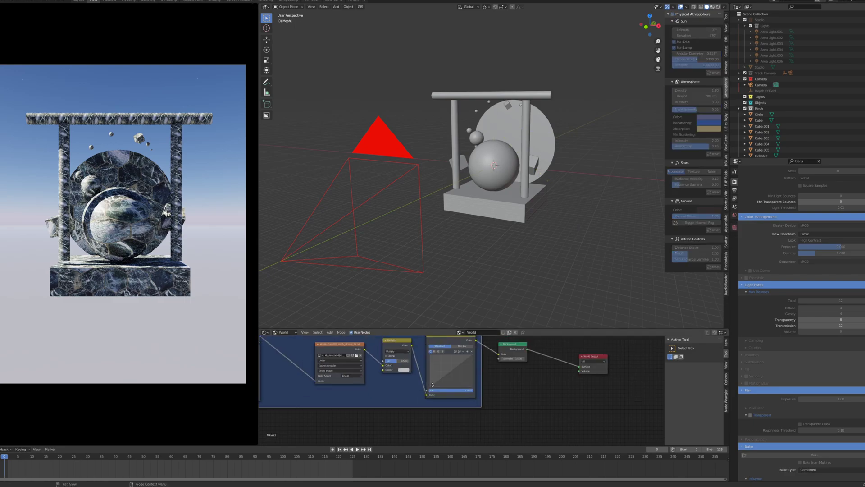
pyautogui.moveTo(356, 354); pyautogui.dragTo(404, 366)
pyautogui.hotkey('shift', 'a')
pyautogui.write('b')
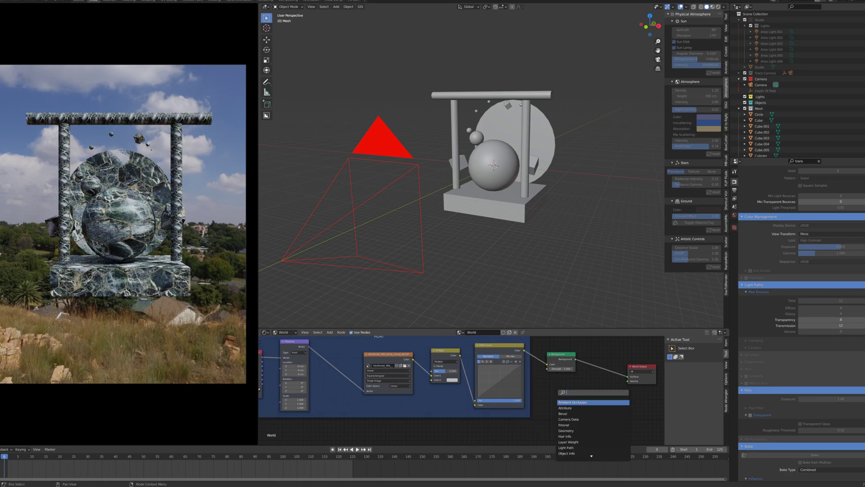
pyautogui.press('Return')
pyautogui.moveTo(621, 382); pyautogui.dragTo(628, 376)
pyautogui.moveTo(568, 394); pyautogui.dragTo(610, 360)
pyautogui.scroll(3, 608, 397)
pyautogui.moveTo(608, 399); pyautogui.dragTo(532, 419)
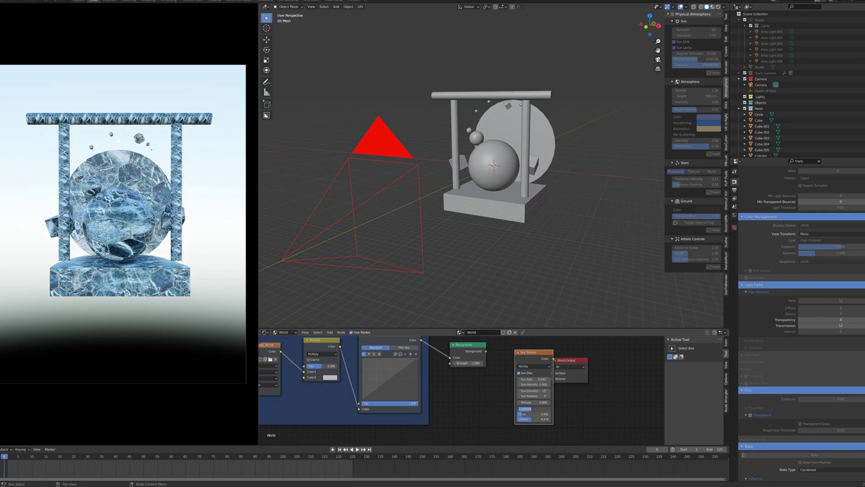
# Delete the Sky Texture node and re-enable the Physical Atmosphere.
pyautogui.click(536, 353)
pyautogui.press('x')
pyautogui.click(673, 14)
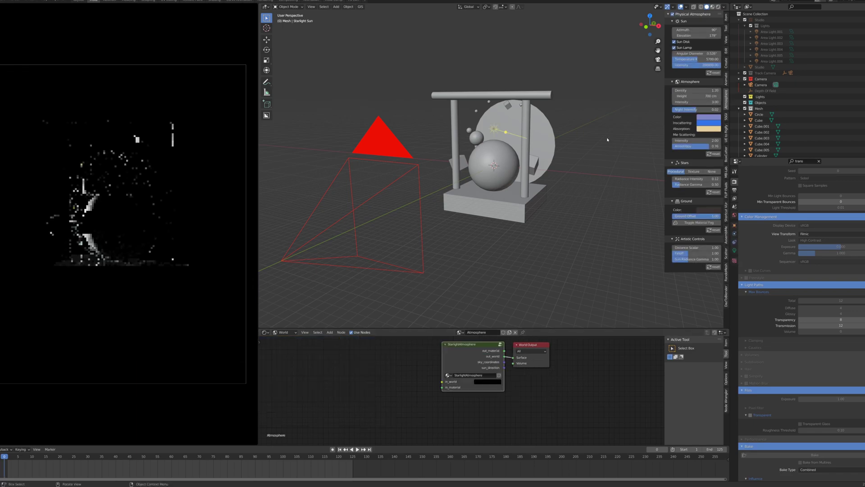
# Raise the stars' Radiance Gamma in the Physical Atmosphere settings.
pyautogui.moveTo(685, 184); pyautogui.dragTo(715, 185)
pyautogui.scroll(-5, 496, 167)
# Try to redirect the sunlight by freely rotating the Starlight Sun, and undo the changes.
pyautogui.click(494, 152)
pyautogui.moveTo(501, 155); pyautogui.dragTo(494, 163)
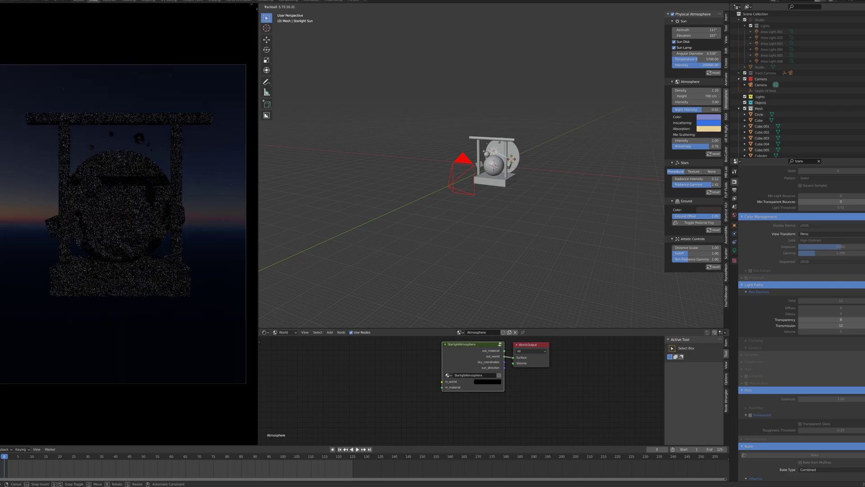
pyautogui.rightClick(510, 163)
pyautogui.moveTo(473, 148); pyautogui.dragTo(453, 194)
pyautogui.hotkey('ctrl', 'z')
pyautogui.hotkey('ctrl', 'z')
pyautogui.hotkey('ctrl', 'z')
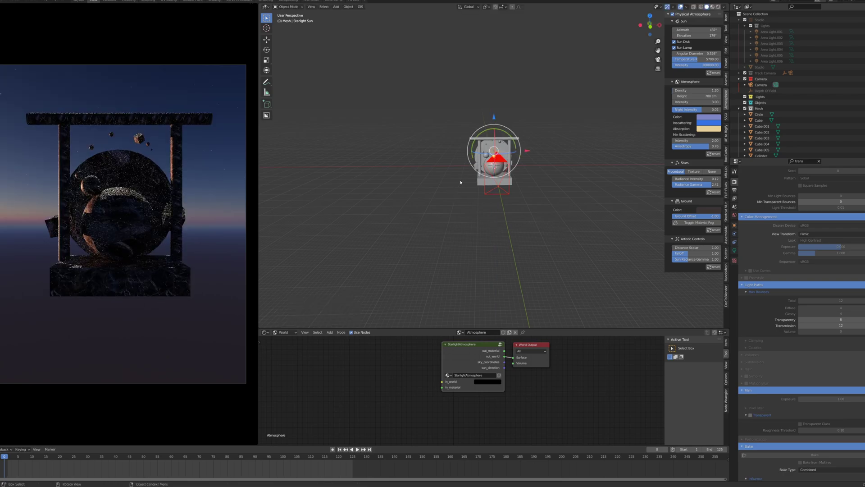
# Add a plane, scale it by about 72, and lower it about 11 cm along Z as the ground.
pyautogui.hotkey('shift', 'a')
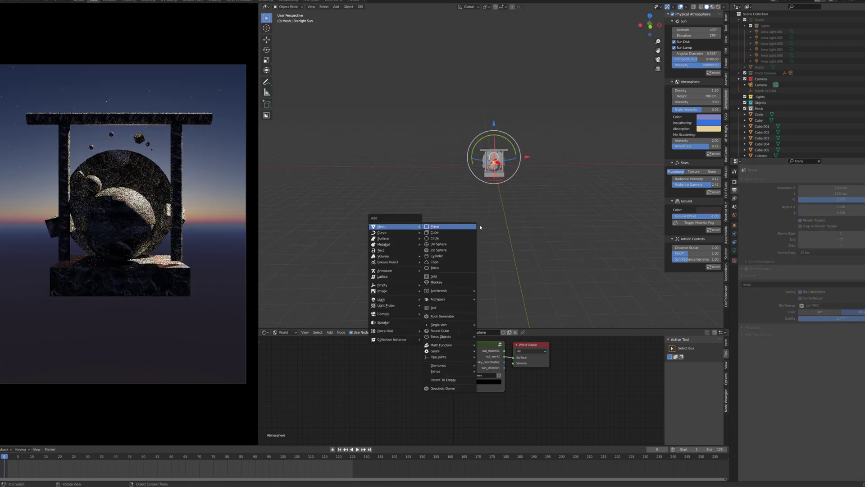
pyautogui.click(446, 217)
pyautogui.press('s')
pyautogui.click(276, 215)
pyautogui.press('g')
pyautogui.press('z')
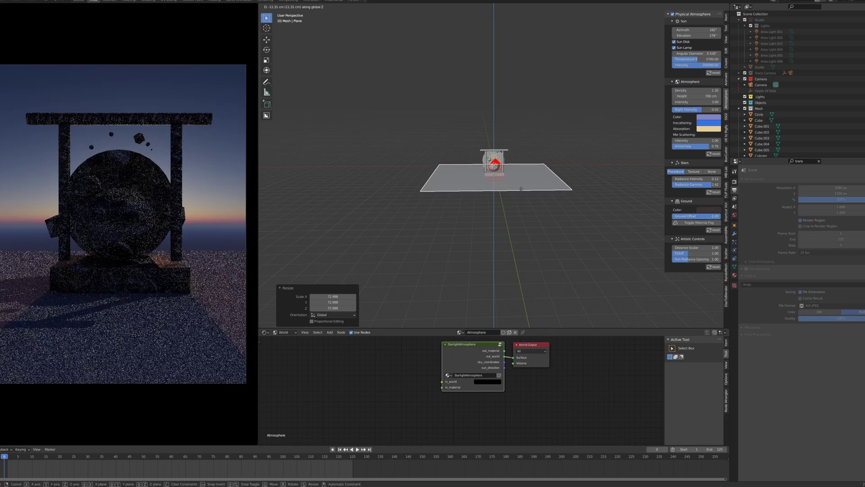
pyautogui.click(518, 190)
# Create a new object material for the ground plane with Metallic about 0.75 and Roughness 0.
pyautogui.click(285, 332)
pyautogui.click(287, 339)
pyautogui.click(483, 332)
pyautogui.moveTo(474, 369); pyautogui.dragTo(518, 369)
pyautogui.moveTo(472, 385); pyautogui.dragTo(433, 386)
# Darken the ground material's base color and set Metallic to about 0.62 and Roughness to about 0.21.
pyautogui.moveTo(381, 280); pyautogui.dragTo(480, 286)
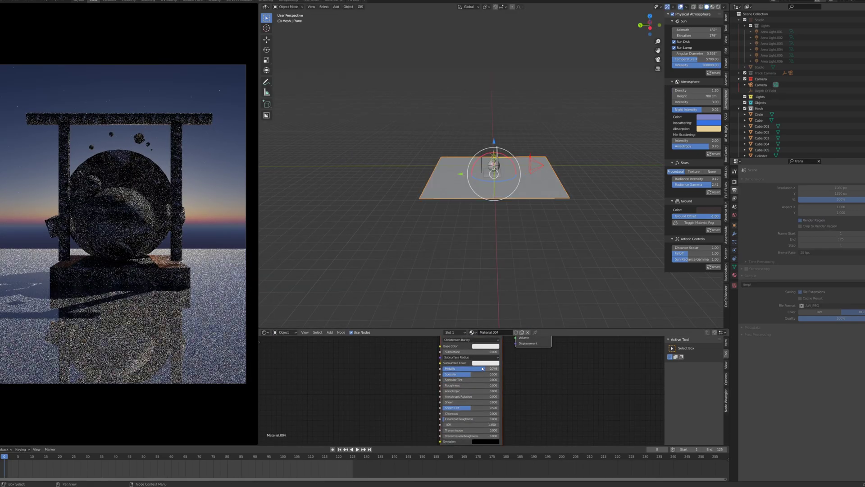
pyautogui.moveTo(478, 369); pyautogui.dragTo(428, 369)
pyautogui.click(485, 346)
pyautogui.moveTo(517, 281); pyautogui.dragTo(517, 305)
pyautogui.moveTo(461, 386); pyautogui.dragTo(491, 368)
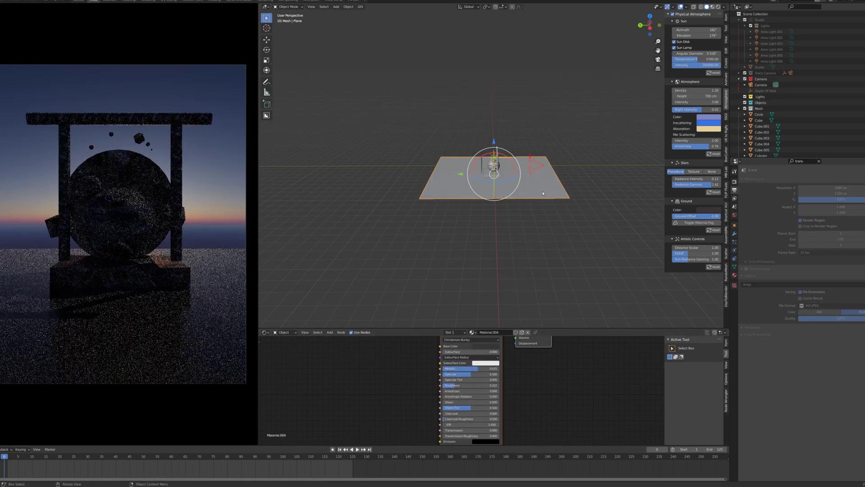
# Move the ground plane along Y and stretch it along Y into a long strip.
pyautogui.press('g')
pyautogui.press('y')
pyautogui.click(518, 193)
pyautogui.moveTo(529, 195); pyautogui.dragTo(476, 199)
pyautogui.press('s')
pyautogui.press('y')
pyautogui.click(569, 233)
pyautogui.moveTo(569, 233); pyautogui.dragTo(507, 243)
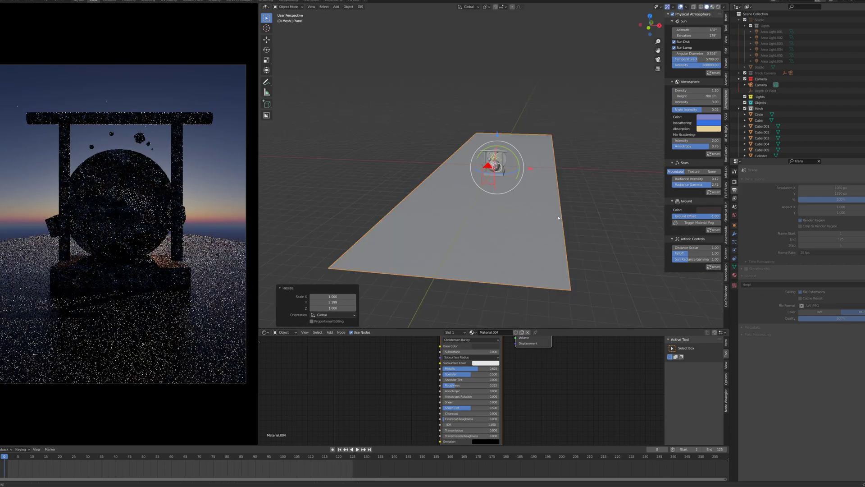
# Scale down the ground plane's far edge so the strip tapers behind the structure.
pyautogui.press('Tab')
pyautogui.click(510, 130)
pyautogui.press('s')
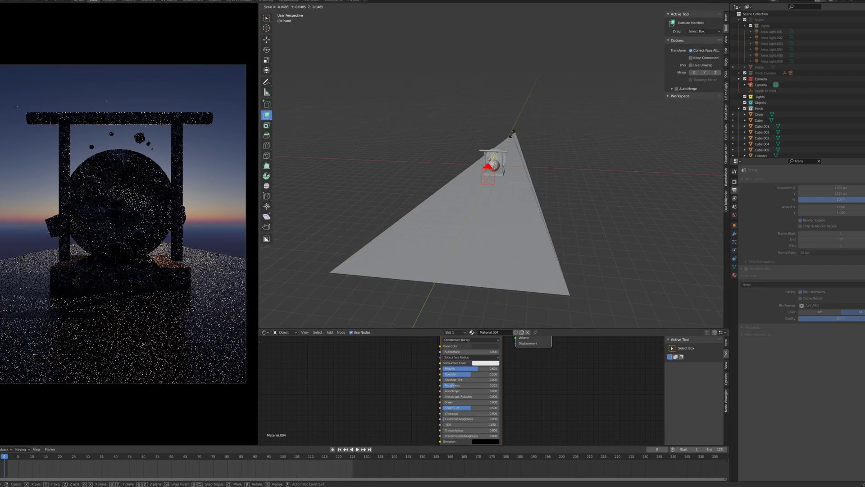
pyautogui.click(515, 134)
pyautogui.press('Tab')
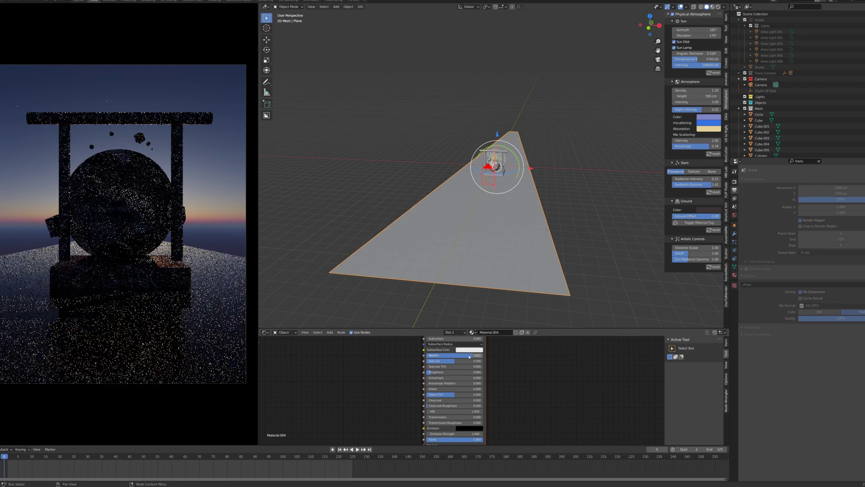
# Darken the ground material's base color to near black.
pyautogui.moveTo(489, 362); pyautogui.dragTo(490, 384)
pyautogui.click(477, 354)
pyautogui.moveTo(503, 308); pyautogui.dragTo(501, 315)
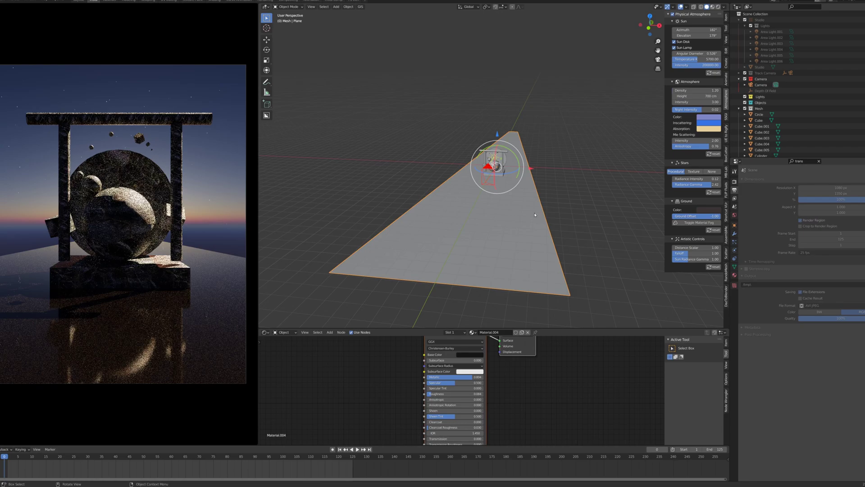
# Save the project and open the object data properties of the selected camera.
pyautogui.click(488, 167)
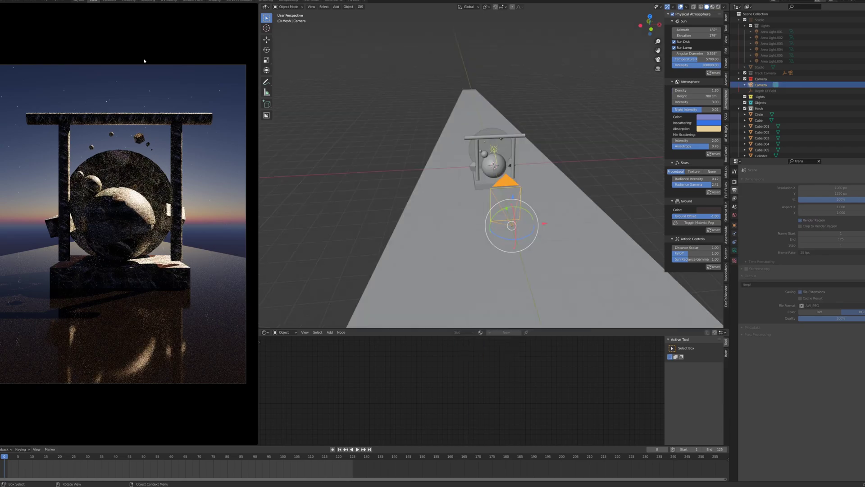
pyautogui.hotkey('ctrl', 's')
pyautogui.press('Return')
pyautogui.click(735, 251)
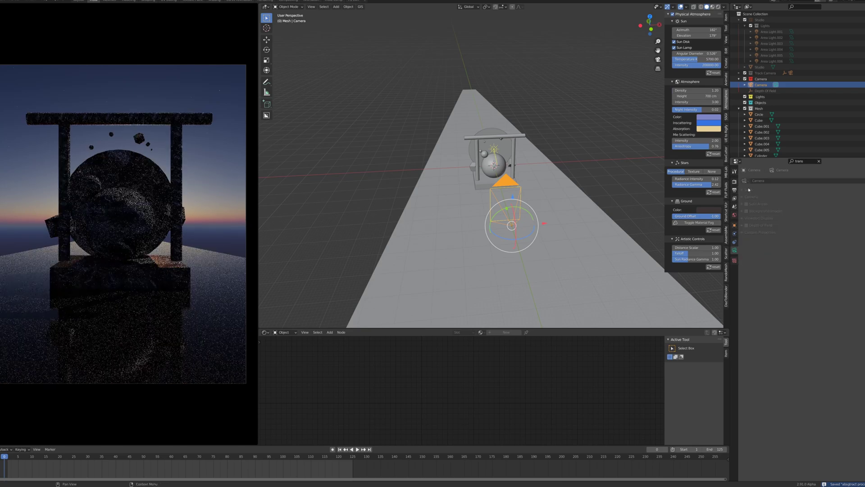
# Clear the property search filter and lower the camera's depth-of-field F-Stop to 0.2.
pyautogui.click(819, 162)
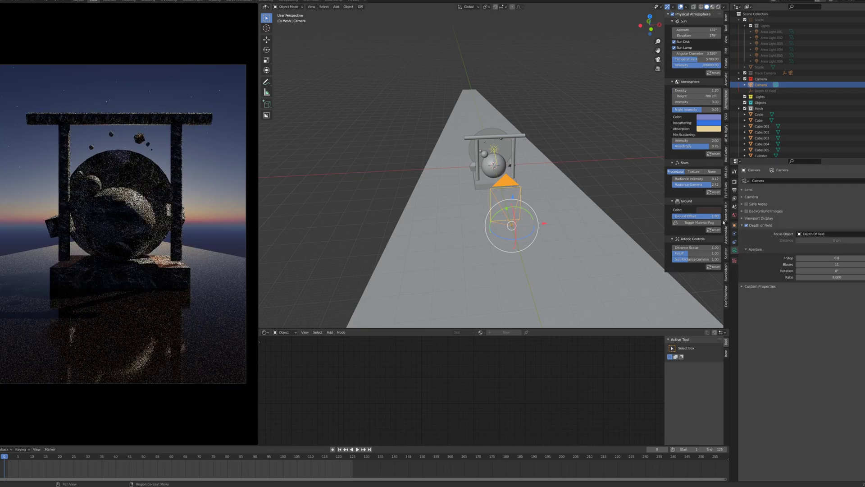
pyautogui.click(832, 258)
pyautogui.write('4')
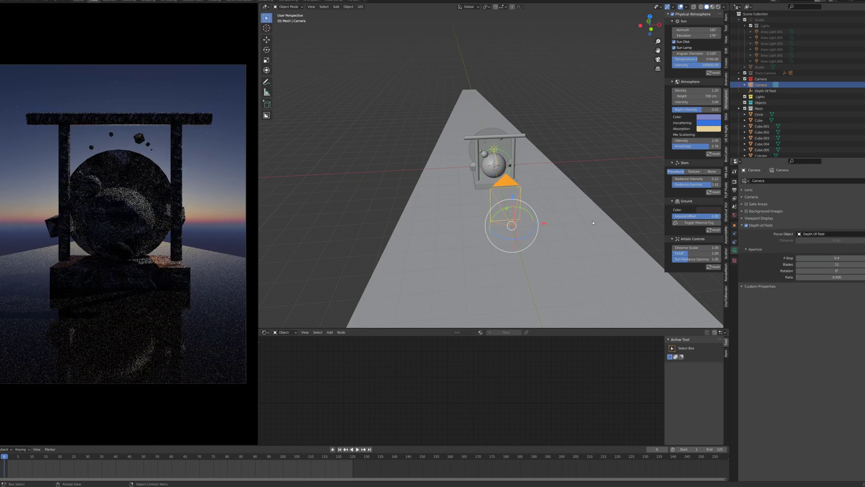
pyautogui.press('Return')
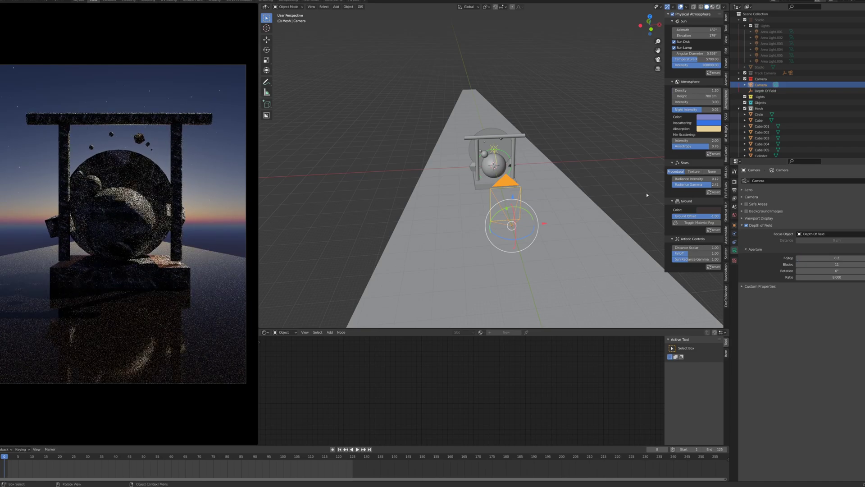
# Turn off depth of field for the camera and expand its lens settings.
pyautogui.moveTo(517, 184); pyautogui.dragTo(567, 170)
pyautogui.click(735, 183)
pyautogui.click(735, 250)
pyautogui.click(746, 226)
pyautogui.click(749, 190)
# Set the camera's focal length to 50 mm and move the camera about 21.6 cm away from the structure along Y.
pyautogui.doubleClick(819, 209)
pyautogui.write('50')
pyautogui.press('Return')
pyautogui.scroll(-2, 532, 194)
pyautogui.press('g')
pyautogui.press('y')
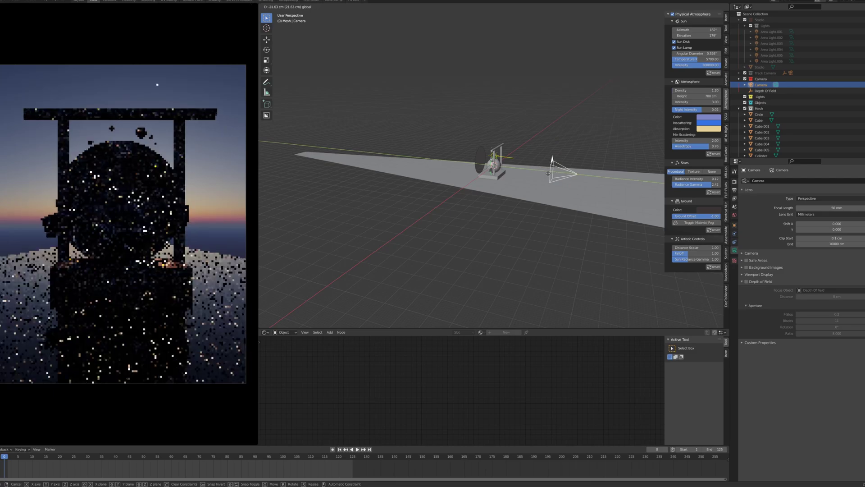
pyautogui.click(541, 191)
pyautogui.click(746, 282)
pyautogui.click(747, 282)
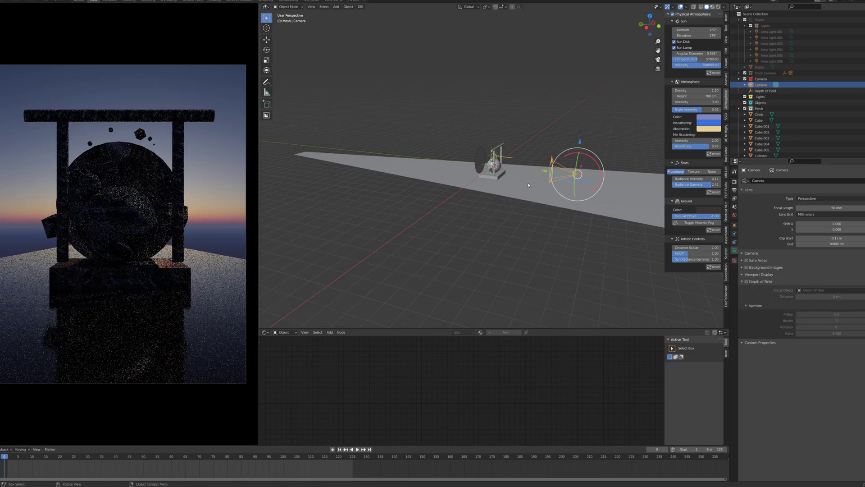
# Set the camera's focal length to 24 mm and try to shift the camera along Y.
pyautogui.moveTo(600, 162); pyautogui.dragTo(554, 155)
pyautogui.doubleClick(824, 209)
pyautogui.write('24')
pyautogui.press('Return')
pyautogui.press('g')
pyautogui.press('y')
pyautogui.rightClick(518, 160)
# Set the camera's focal length to 16 mm and reposition the camera along Y.
pyautogui.doubleClick(824, 209)
pyautogui.write('16')
pyautogui.press('Return')
pyautogui.press('g')
pyautogui.press('y')
pyautogui.click(527, 162)
pyautogui.moveTo(530, 161); pyautogui.dragTo(533, 170)
pyautogui.press('g')
pyautogui.press('y')
pyautogui.rightClick(543, 185)
# Undo the recent focal length changes and camera moves.
pyautogui.hotkey('ctrl', 'z')
pyautogui.hotkey('ctrl', 'z')
pyautogui.hotkey('ctrl', 'z')
pyautogui.hotkey('ctrl', 'z')
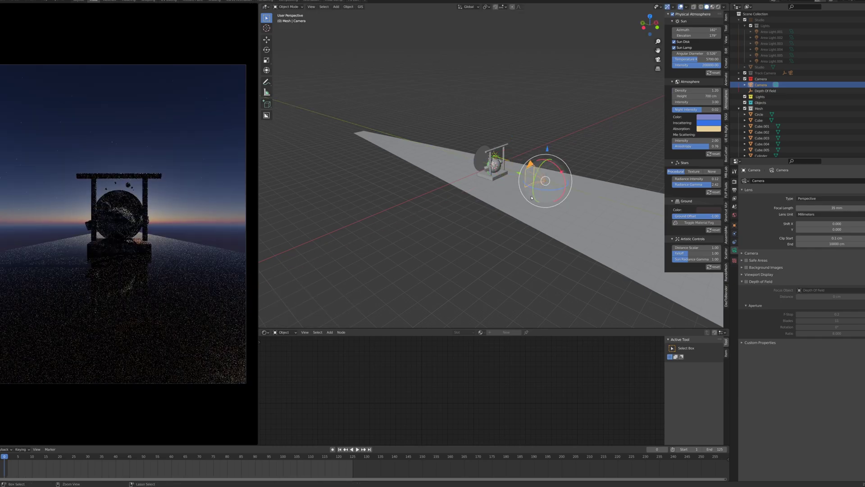
# Examine the scene's output dimensions and the available render resolution presets.
pyautogui.click(735, 190)
pyautogui.click(859, 179)
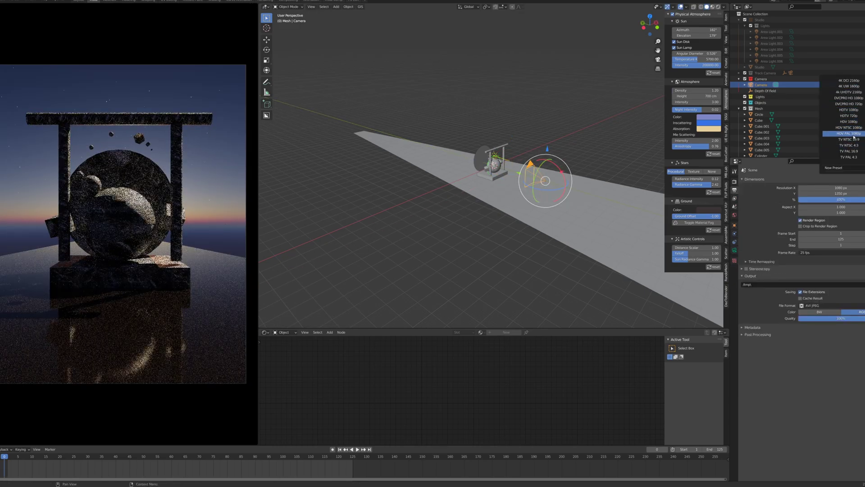
pyautogui.click(854, 134)
pyautogui.scroll(-3, 821, 102)
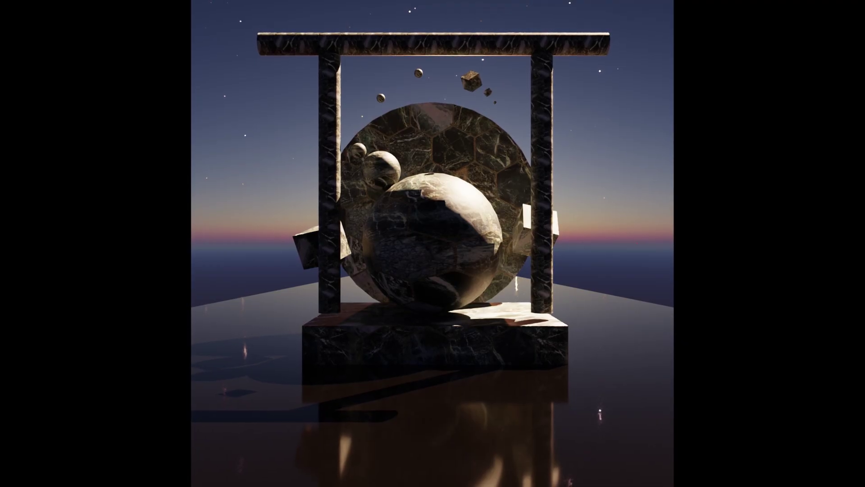